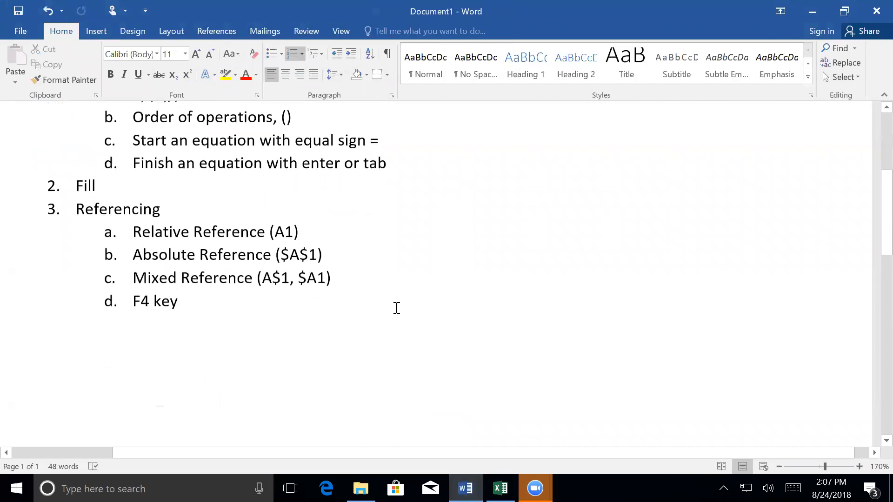
Step: Add a top-level numbered item "Functions" to the outline after the "F4 key" sub-item
key(Return)
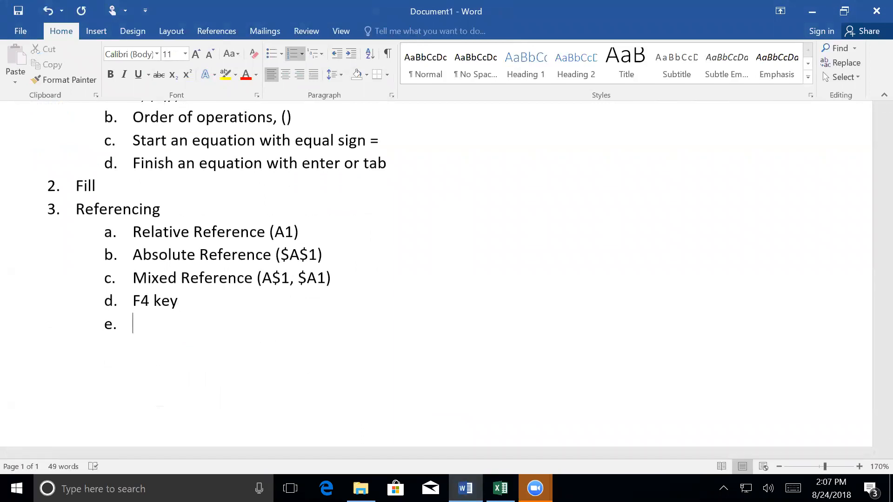
scroll(394, 306, up, 1)
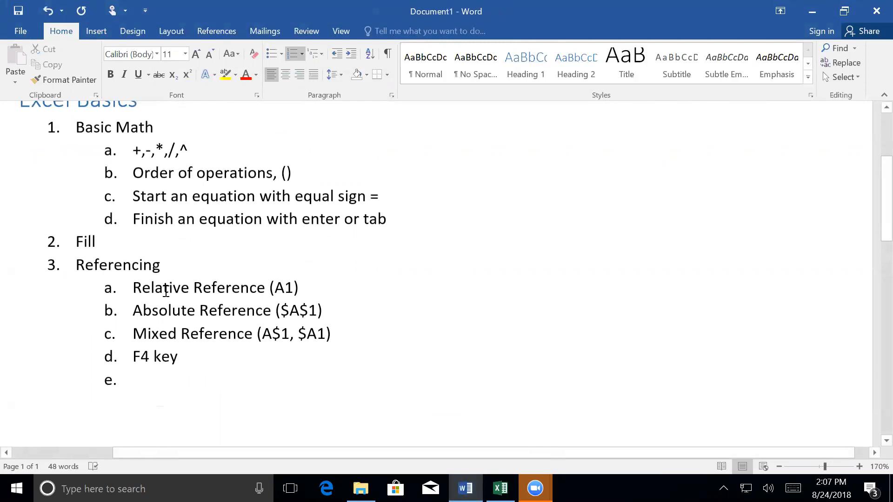
key(shift+Tab)
text(Functions)
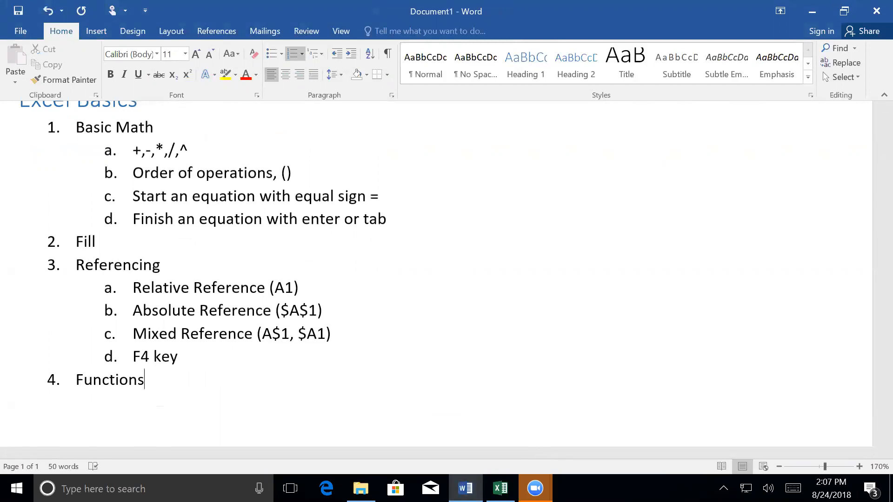
Step: Add the sub-item "Max, min, sum, average" under Functions
key(Return)
key(Tab)
text(max, min, sum, average)
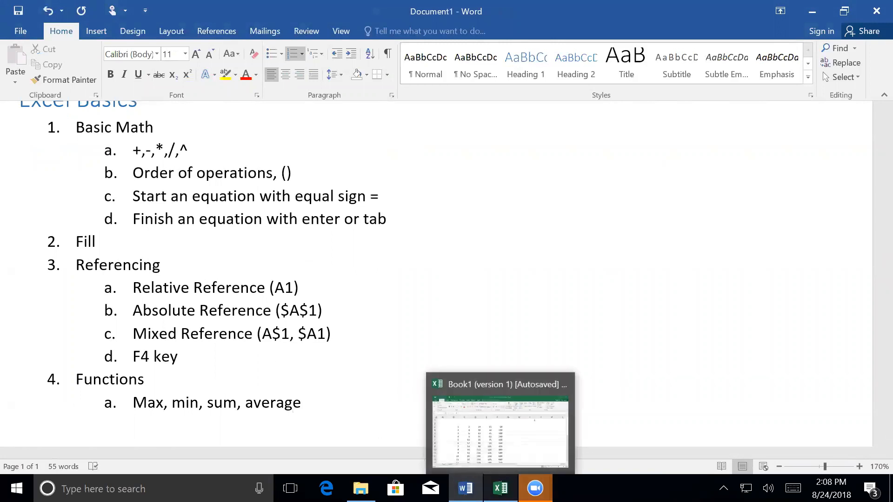
Step: Switch to the Excel workbook and search for a "maximum" function to insert in cell I7
click(501, 488)
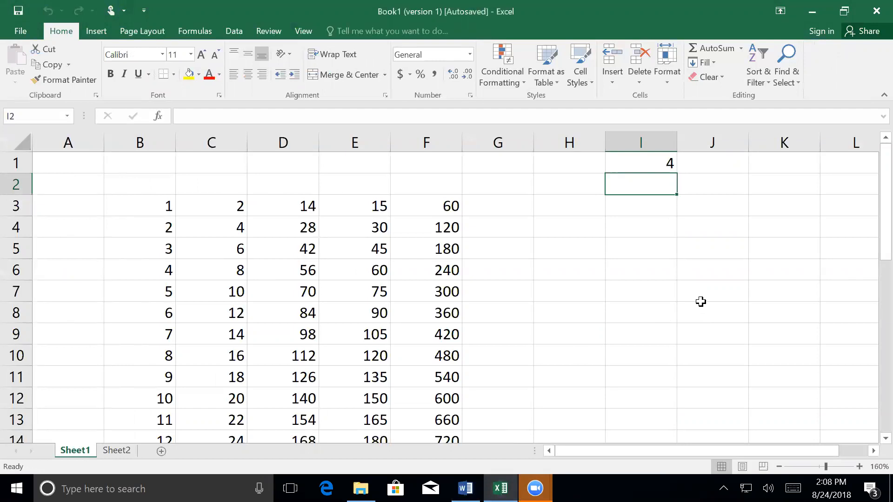
click(656, 291)
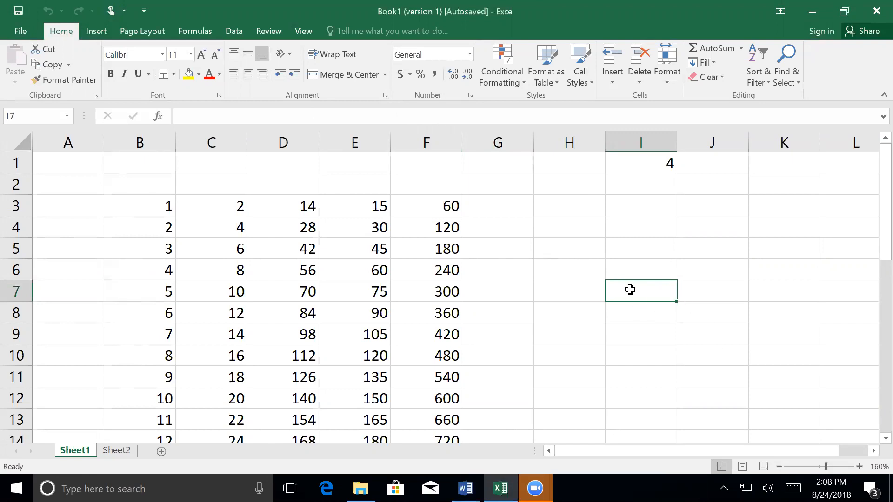
click(158, 117)
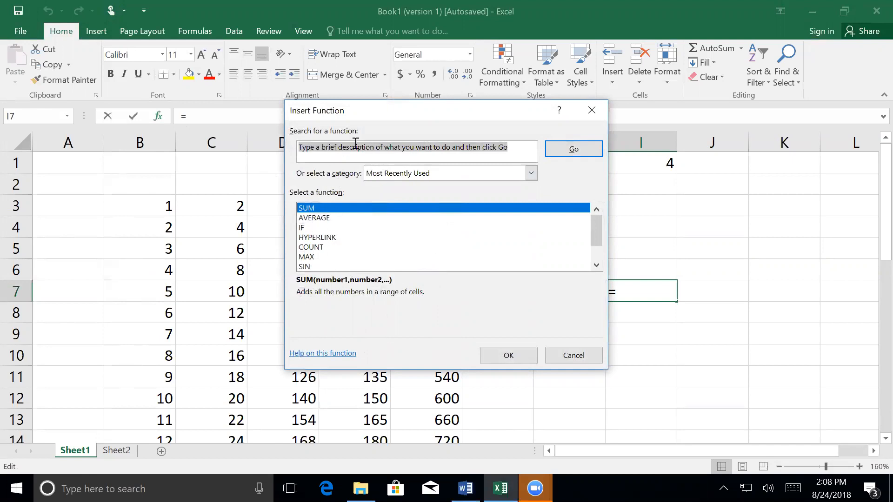
text(maximum)
key(Return)
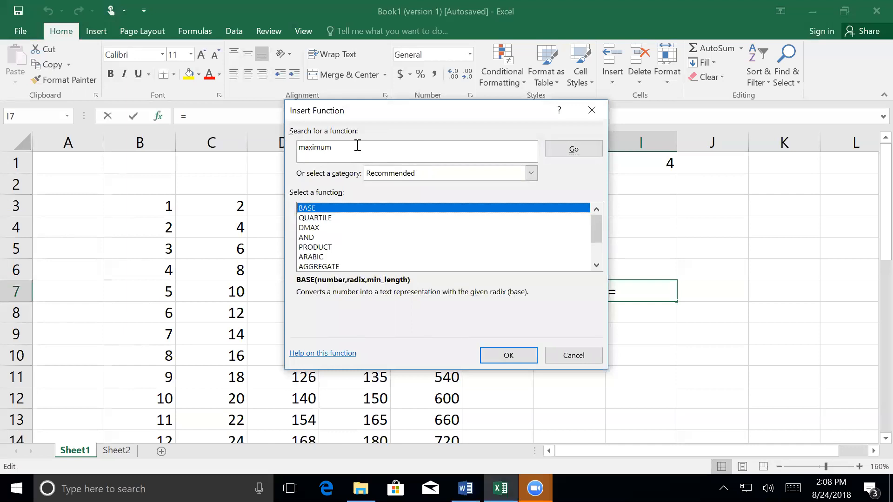
Step: Choose the MAX function from the search results for cell I7
scroll(375, 242, down, 1)
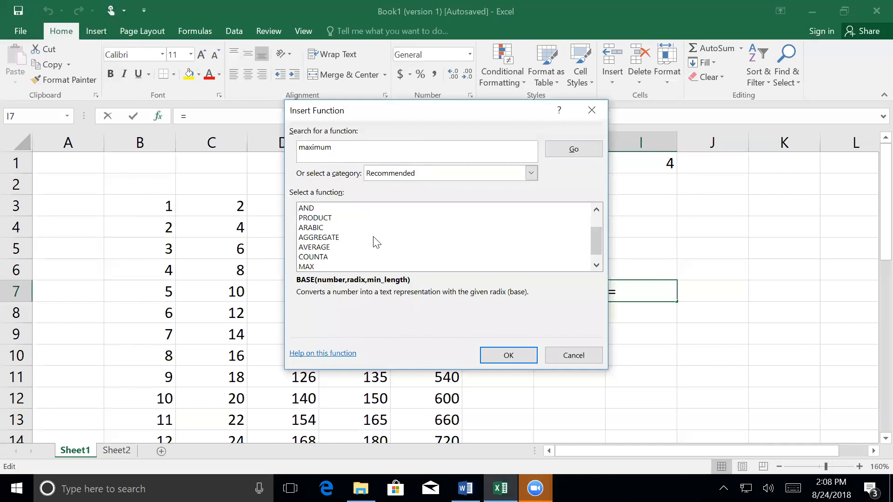
scroll(376, 242, up, 1)
scroll(372, 241, down, 1)
scroll(365, 236, down, 1)
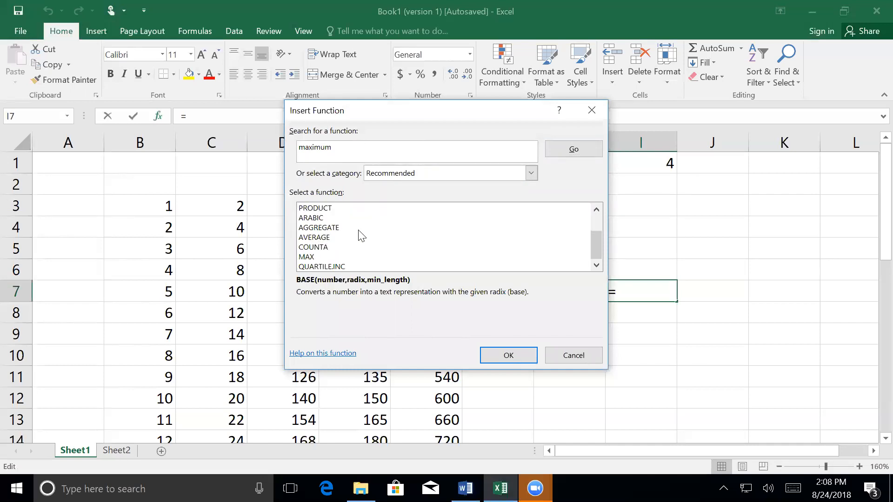
click(312, 258)
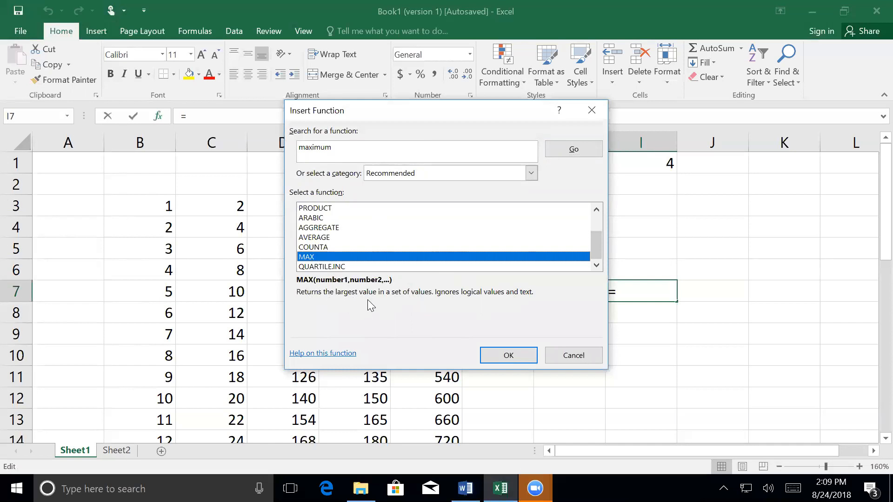
click(511, 355)
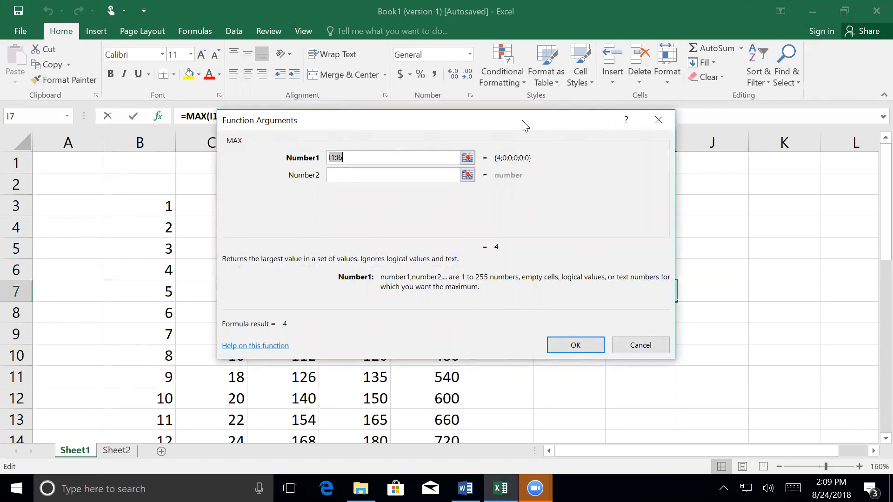
Step: Set the first MAX argument to the range F3:F32 and insert the function in I7
drag(522, 122, 801, 179)
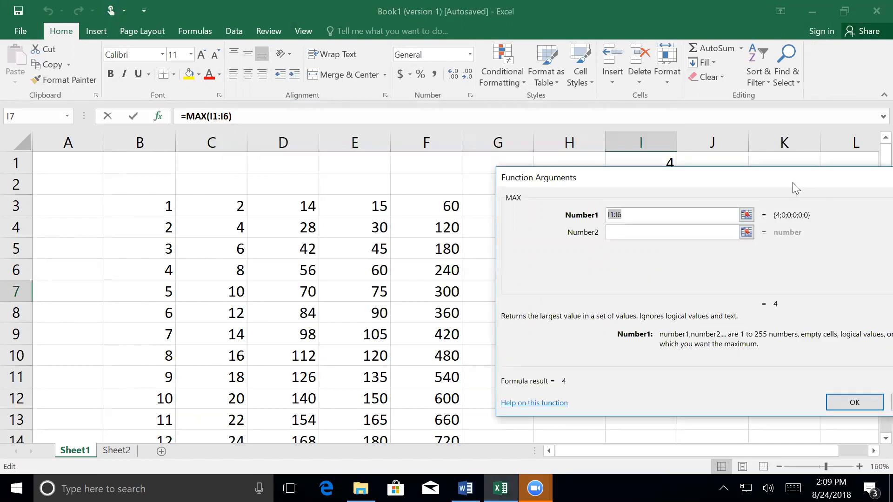
click(746, 215)
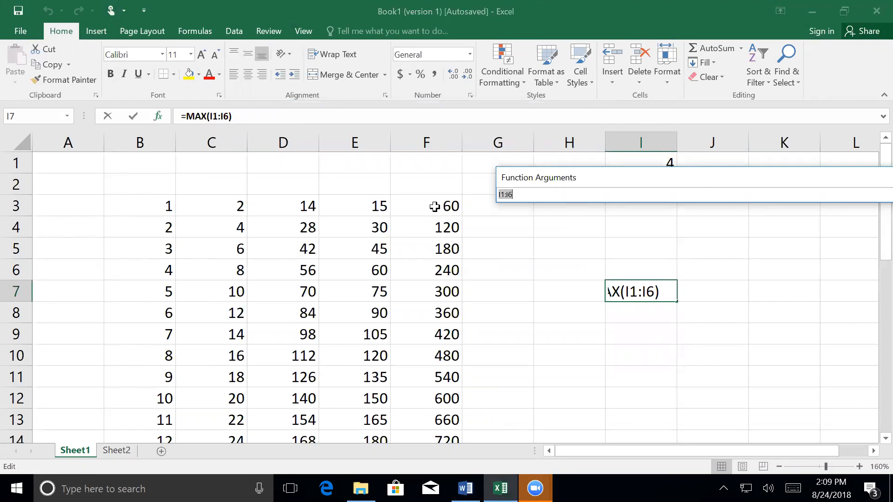
drag(434, 206, 436, 390)
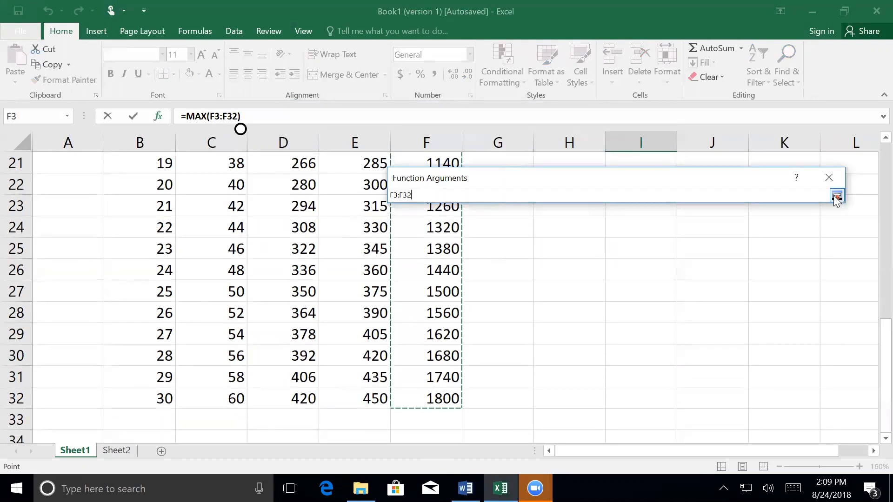
click(837, 195)
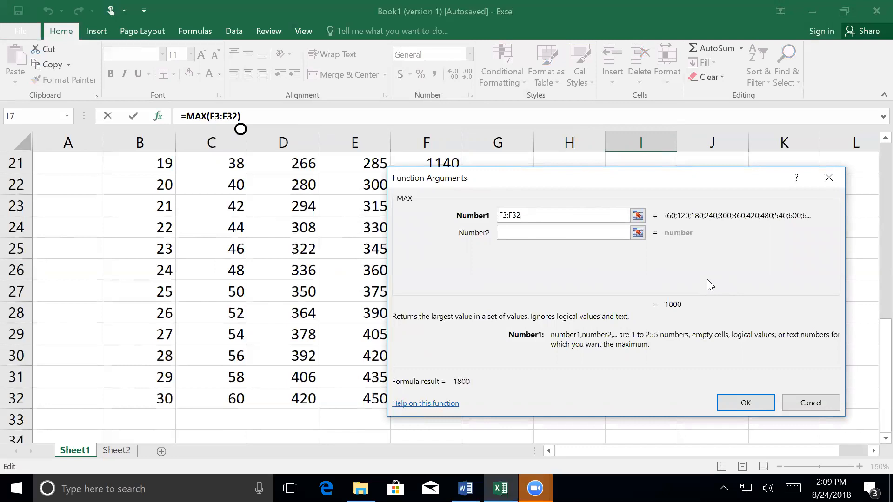
click(746, 403)
scroll(670, 323, up, 2)
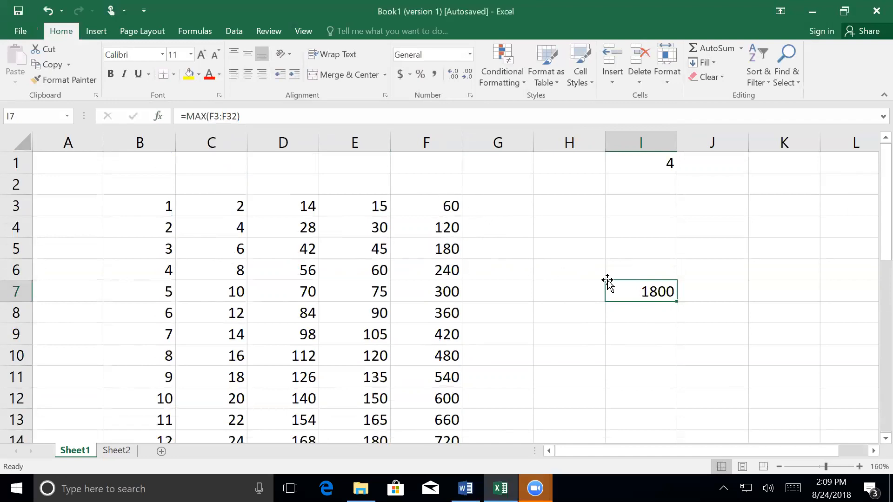
Step: Enter the formula =average(F3:F32) in cell I8
click(641, 316)
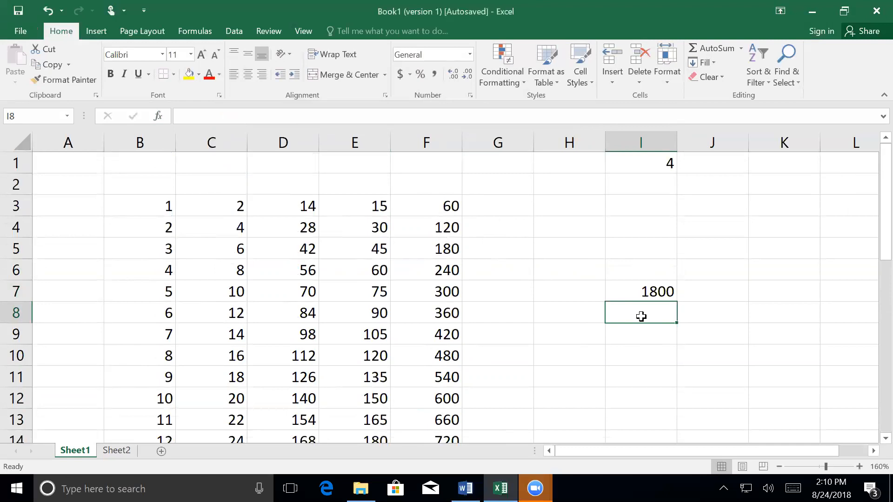
text(=a)
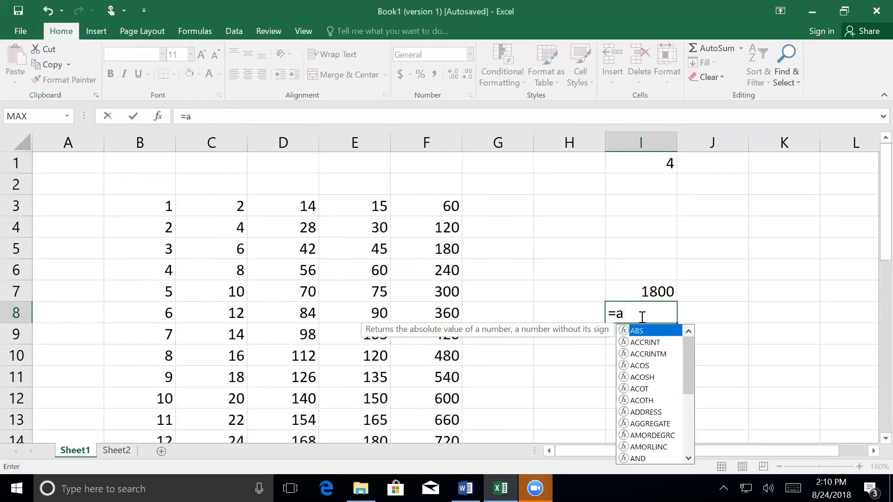
text(verage)
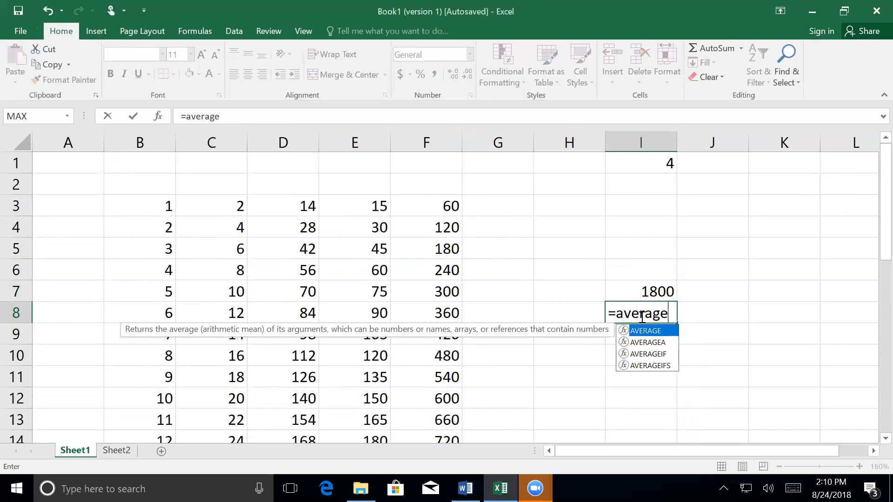
text(()
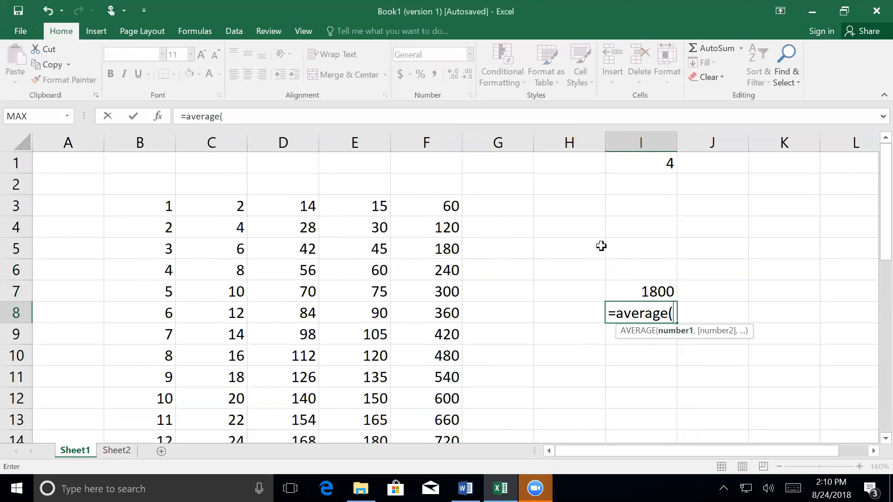
click(429, 206)
drag(429, 206, 431, 317)
mouse_move(427, 390)
mouse_down()
mouse_move(414, 485)
mouse_move(421, 397)
mouse_up()
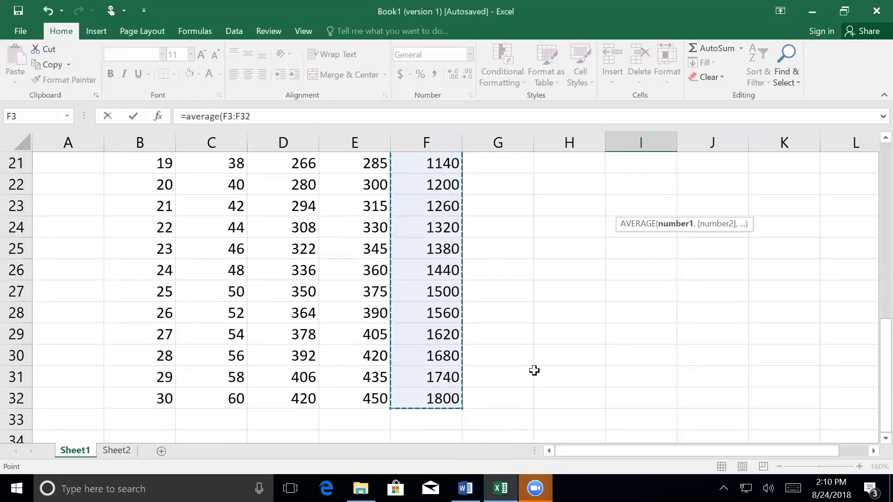
scroll(534, 370, up, 7)
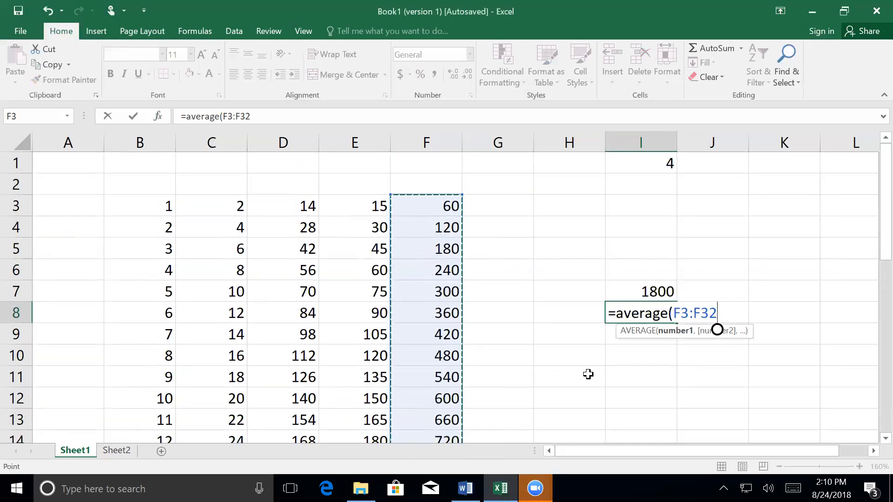
text())
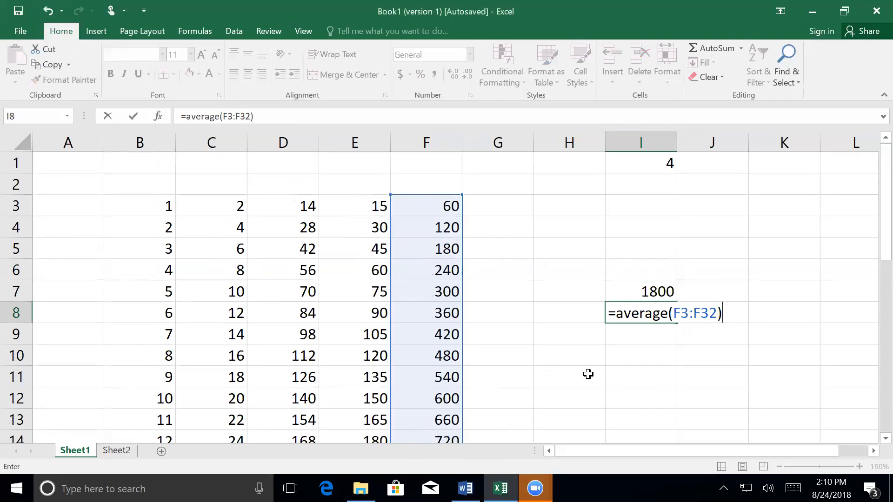
key(Return)
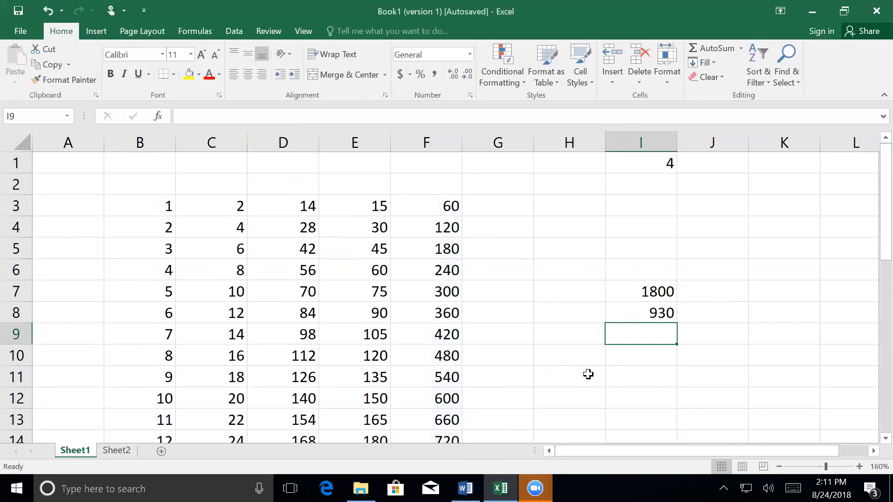
Step: Switch to the Word outline and add the sub-item "Pi()" under Functions
click(464, 488)
scroll(455, 314, down, 1)
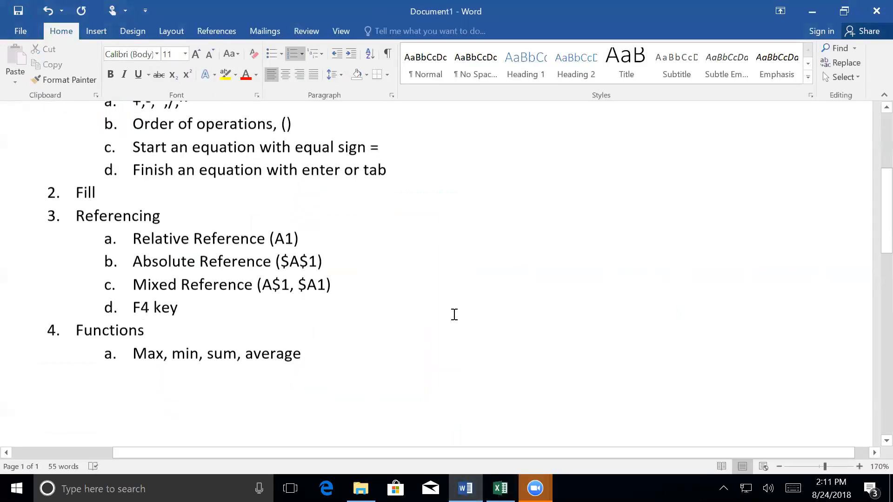
key(Return)
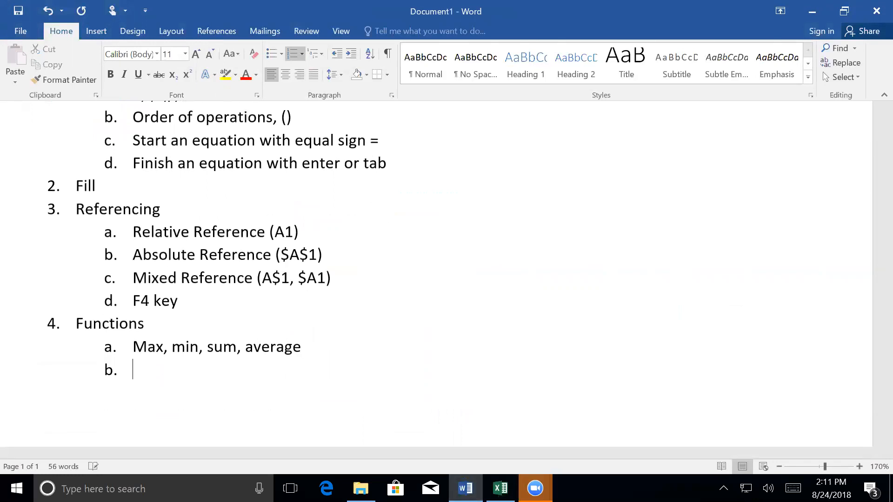
text(pi())
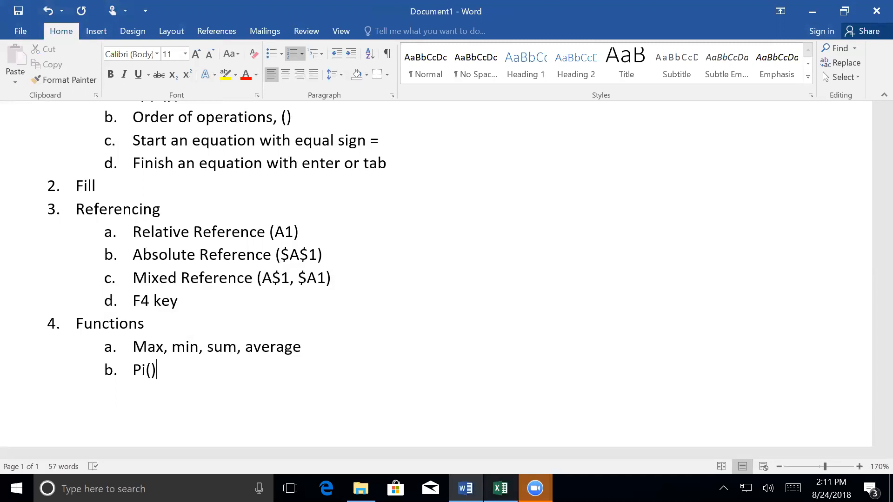
Step: Switch to the Excel workbook and replace the content of cell I1 with =pi()
click(499, 488)
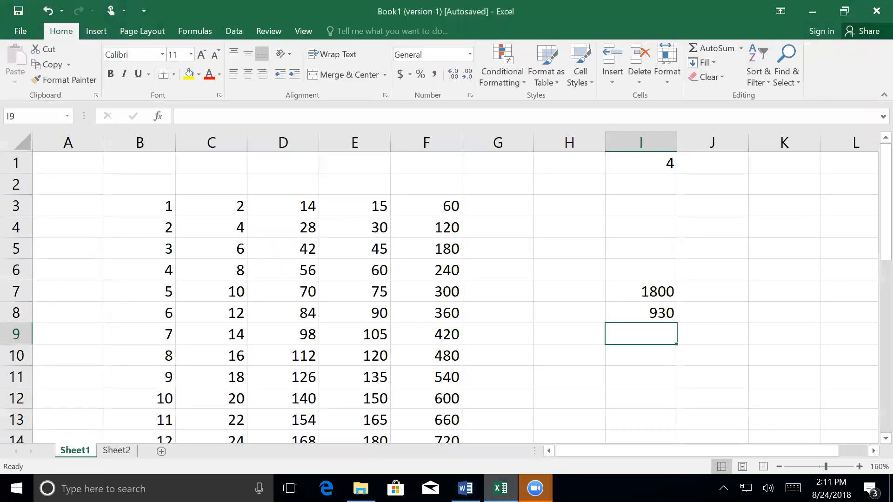
click(635, 164)
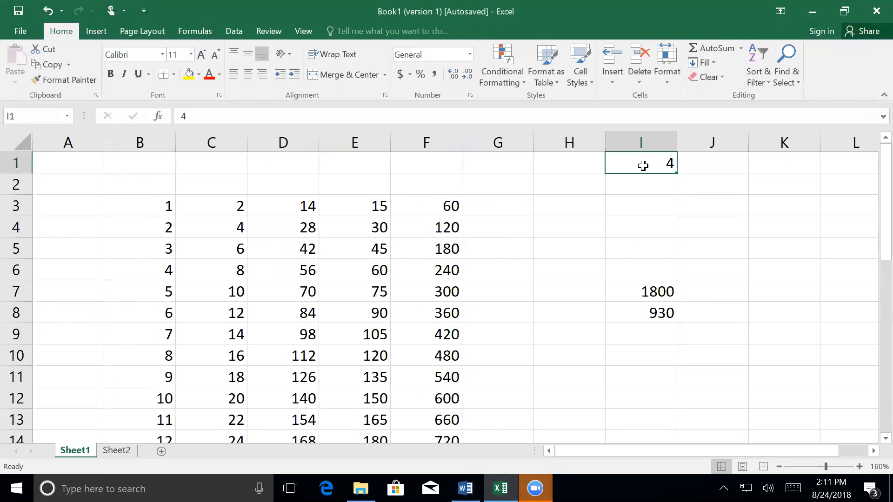
text(=pi())
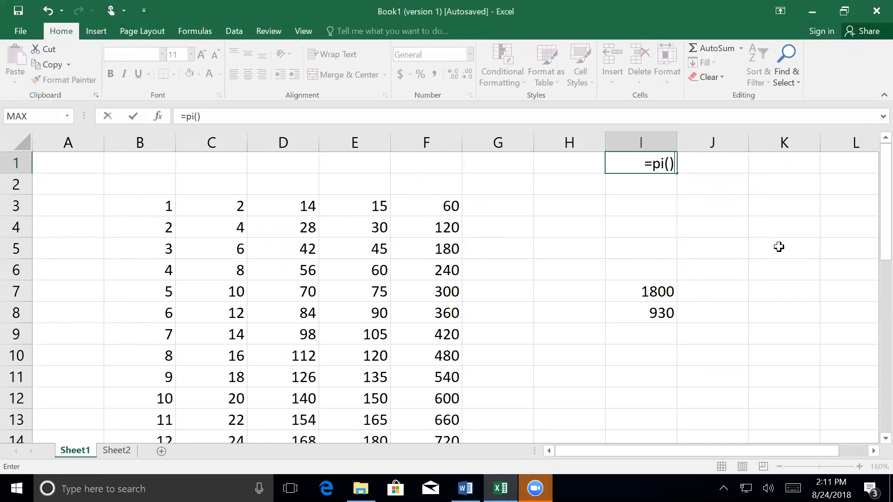
key(Return)
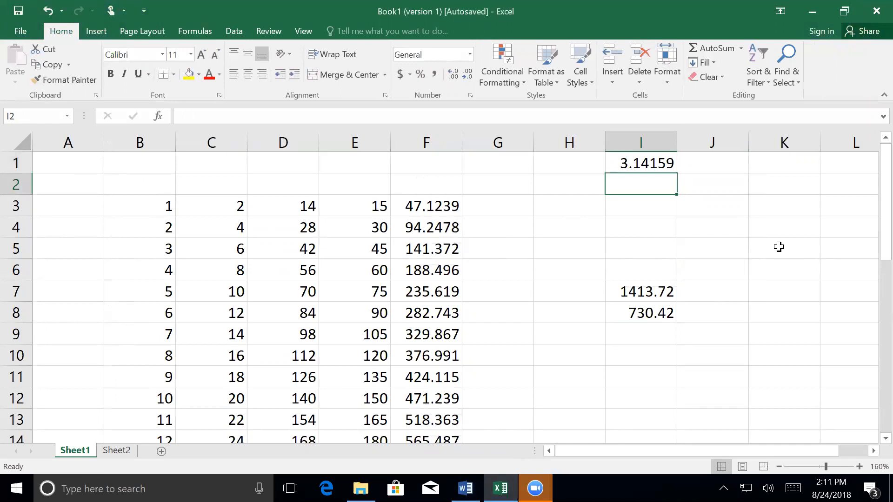
Step: Replace the formula in cell I1 with =0.5*pi()
key(Up)
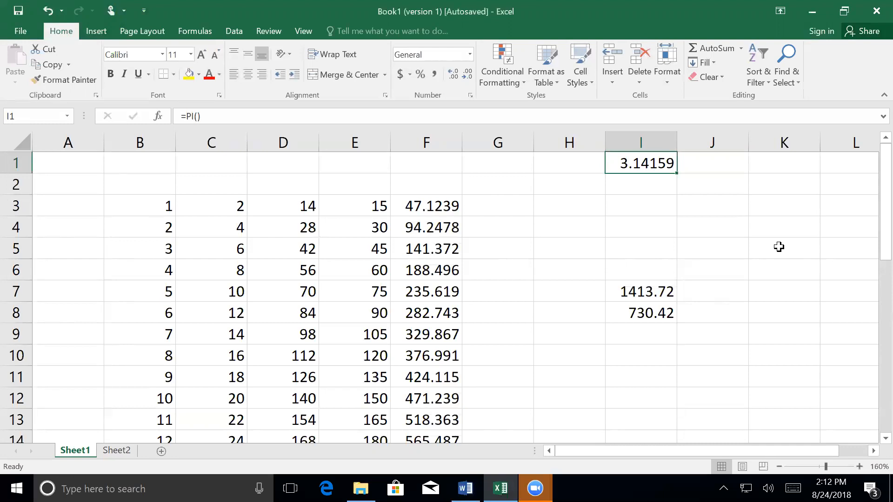
text(=)
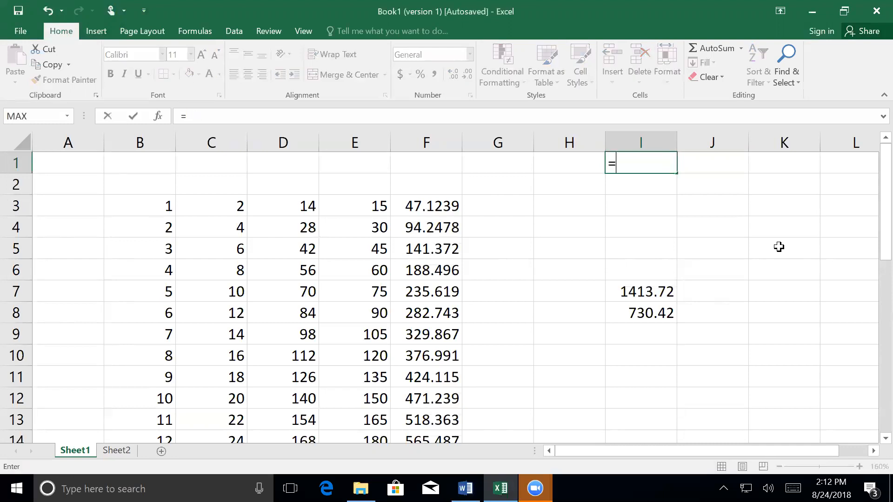
text(0.5*pi())
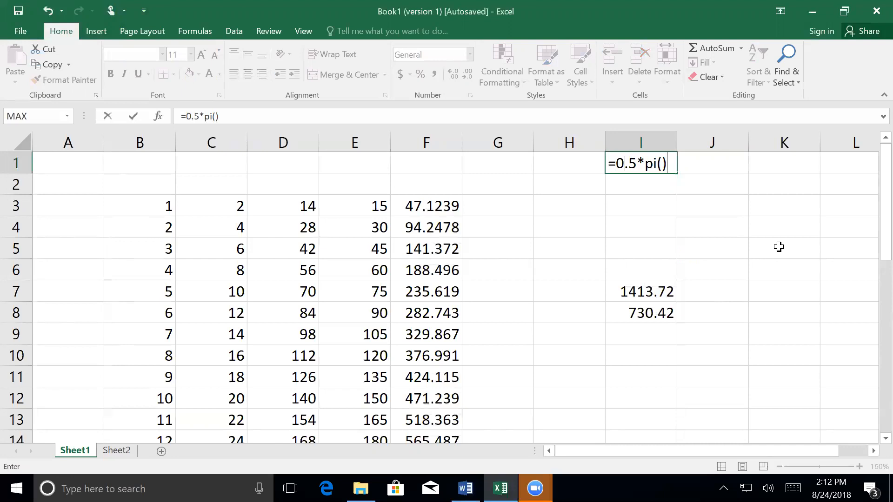
key(Return)
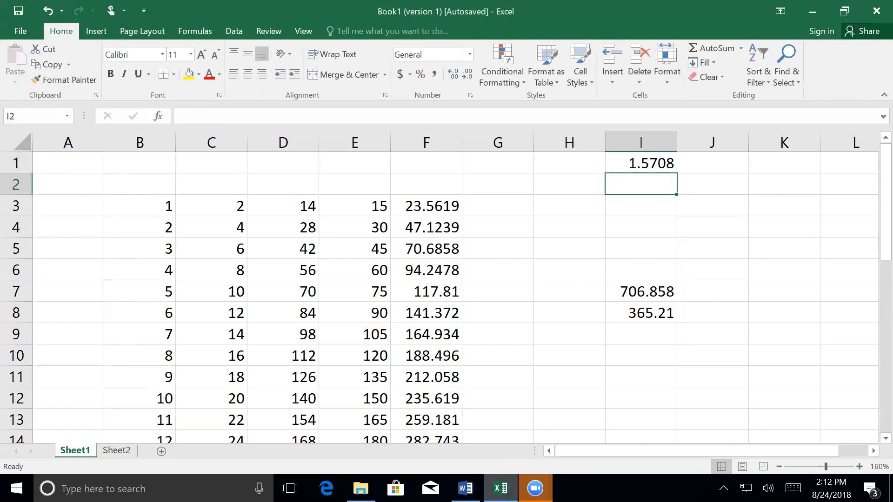
Step: Switch to the Word outline and add the sub-item "if" below Pi() under Functions
mouse_move(500, 488)
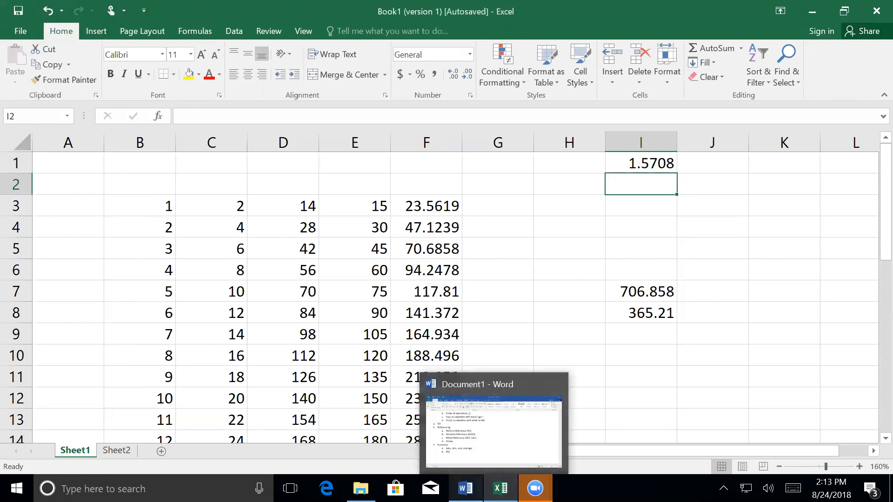
click(465, 489)
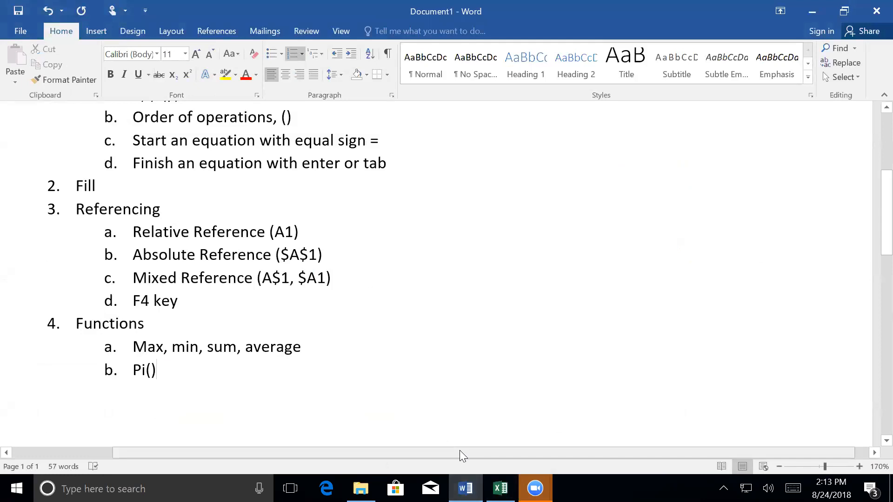
key(Return)
text(i)
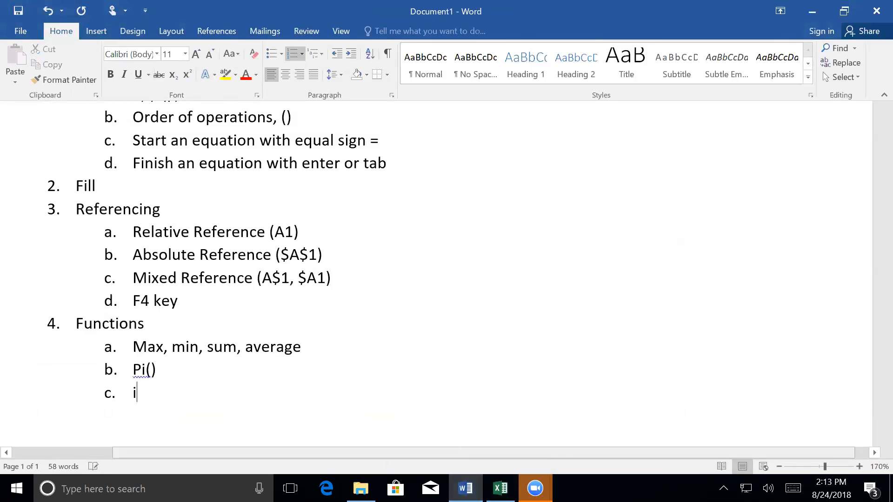
text(f)
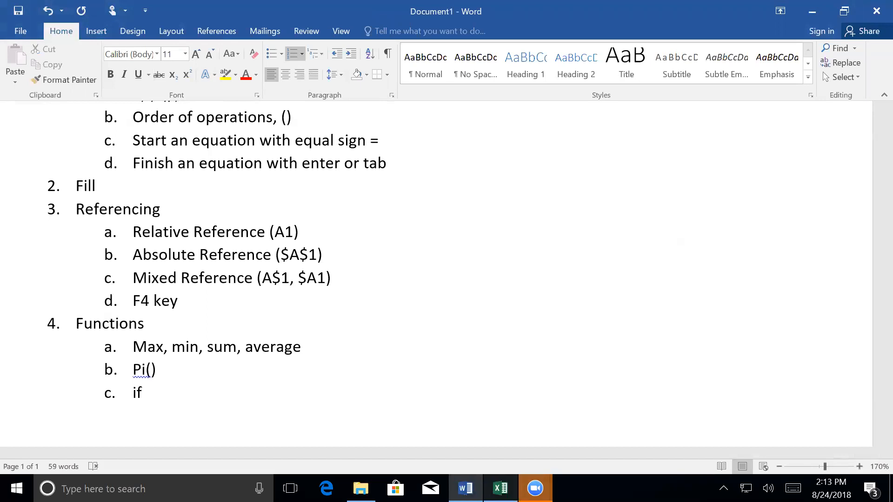
Step: Switch to the Excel workbook and start inserting the IF function in cell G3
click(500, 488)
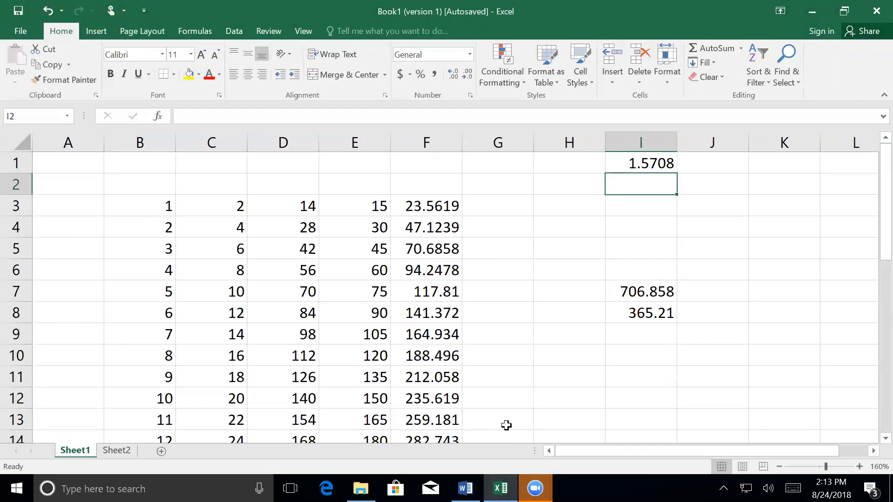
key(Down)
key(Left)
key(Left)
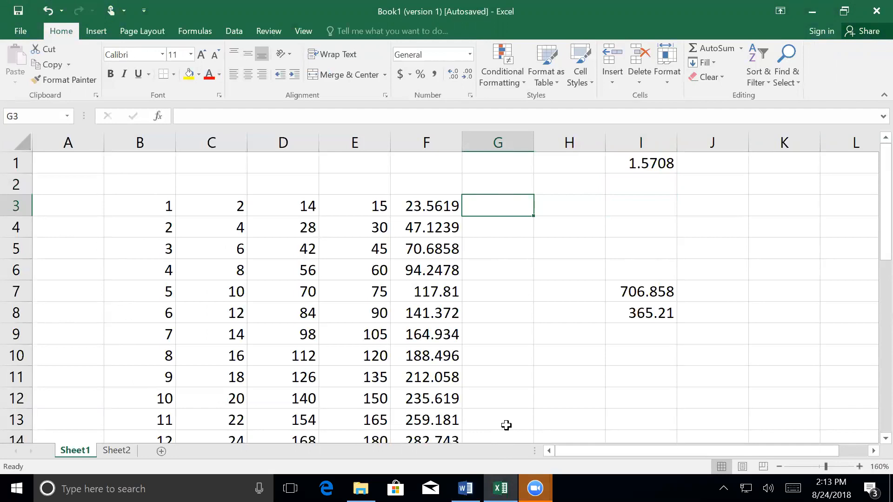
key(Left)
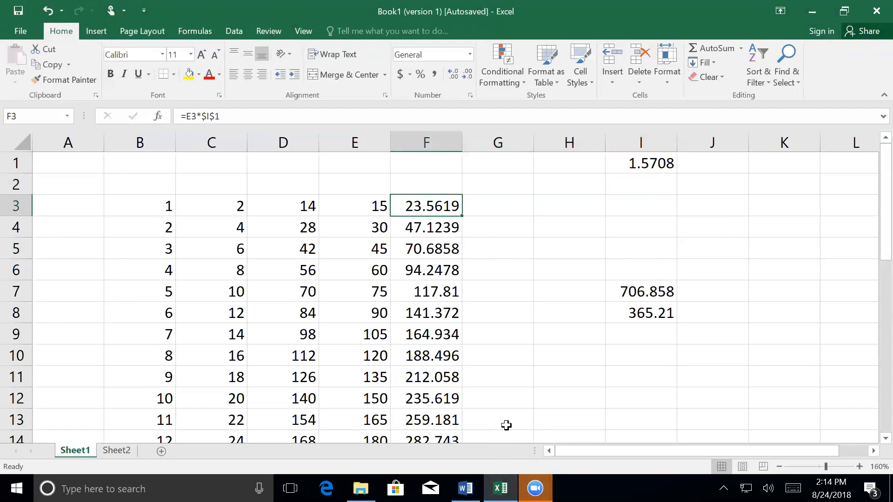
click(647, 308)
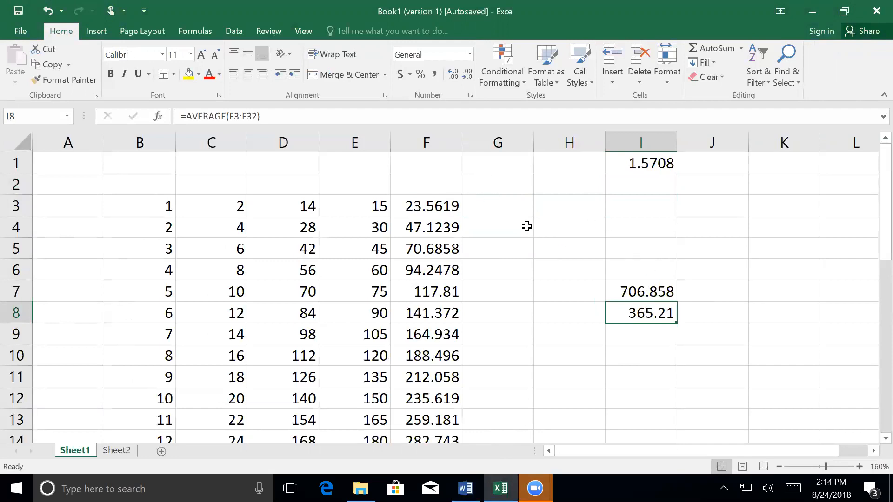
click(488, 206)
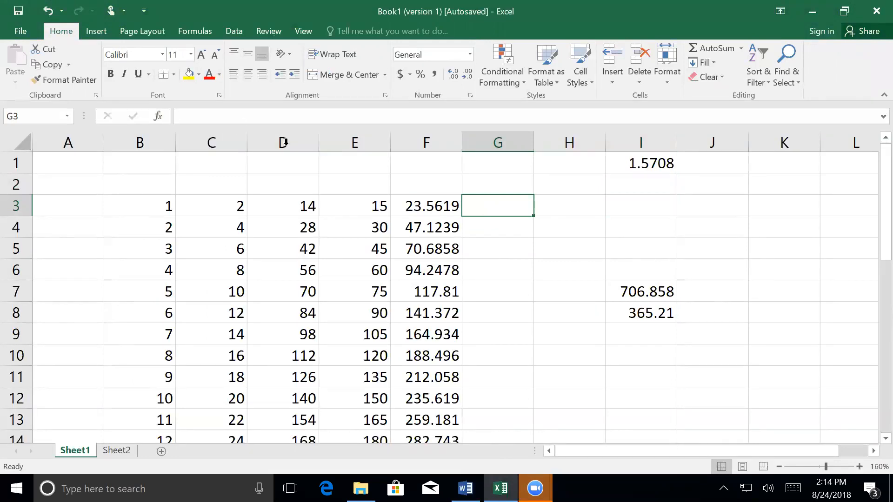
click(158, 117)
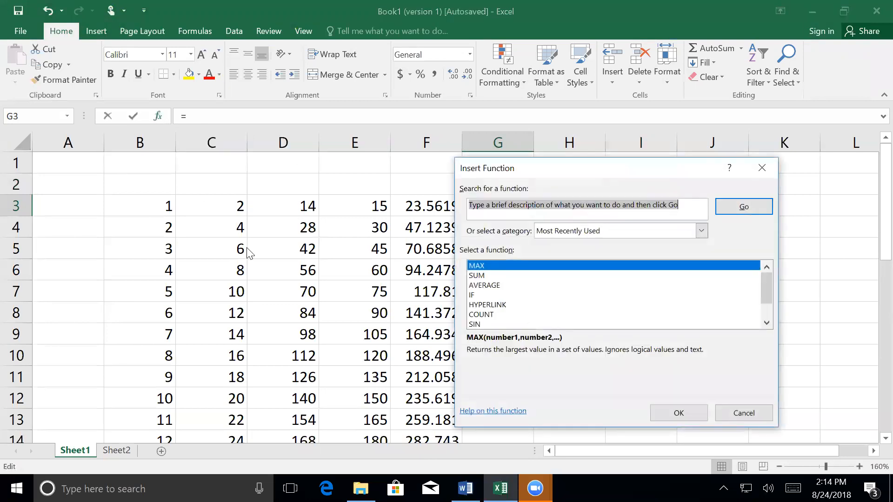
click(477, 296)
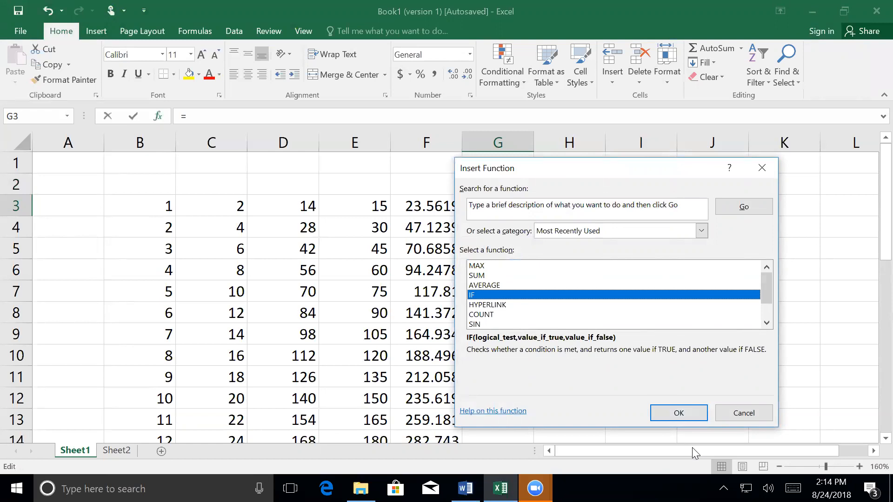
click(665, 412)
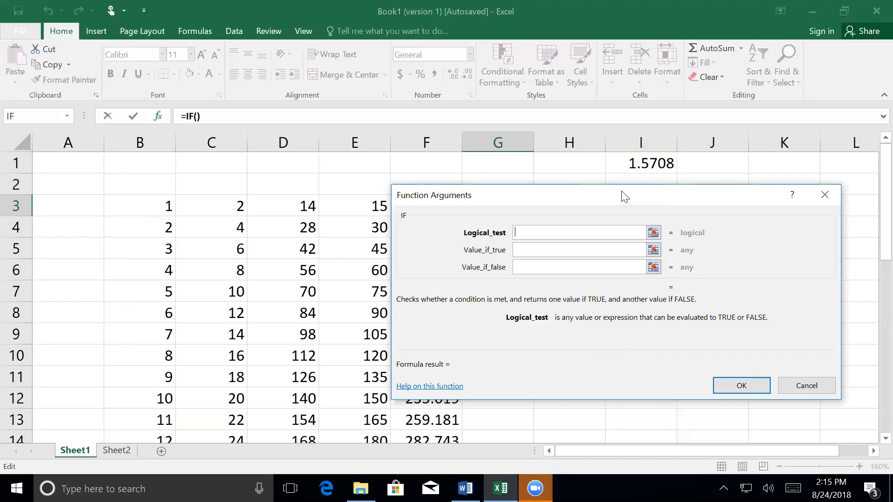
Step: Set the IF function's logical test to F3>I8, keeping the referenced cells uncovered
drag(622, 192, 314, 251)
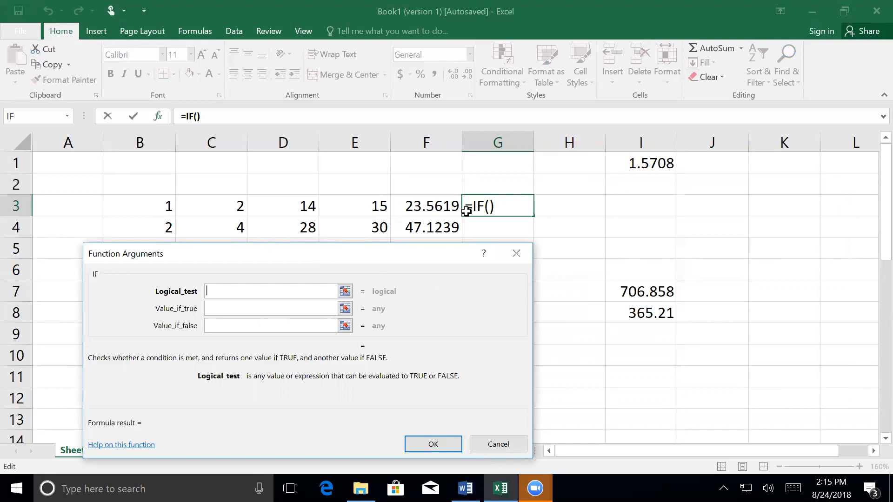
click(425, 208)
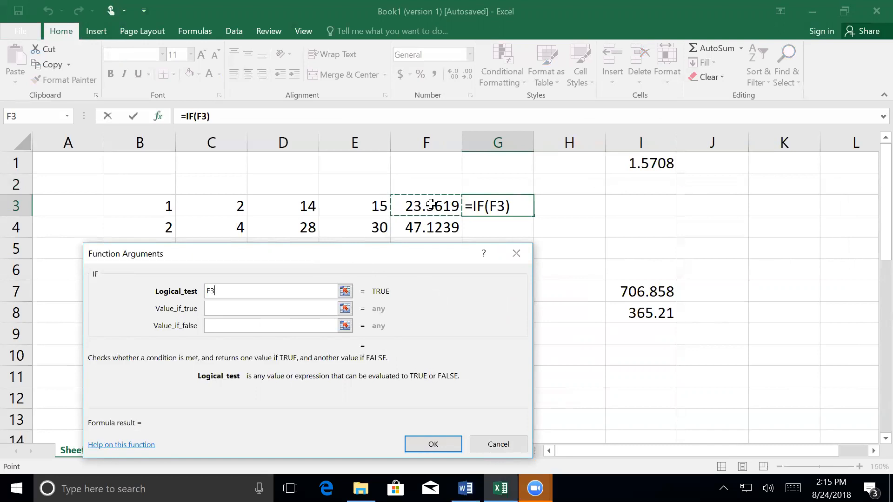
text(>)
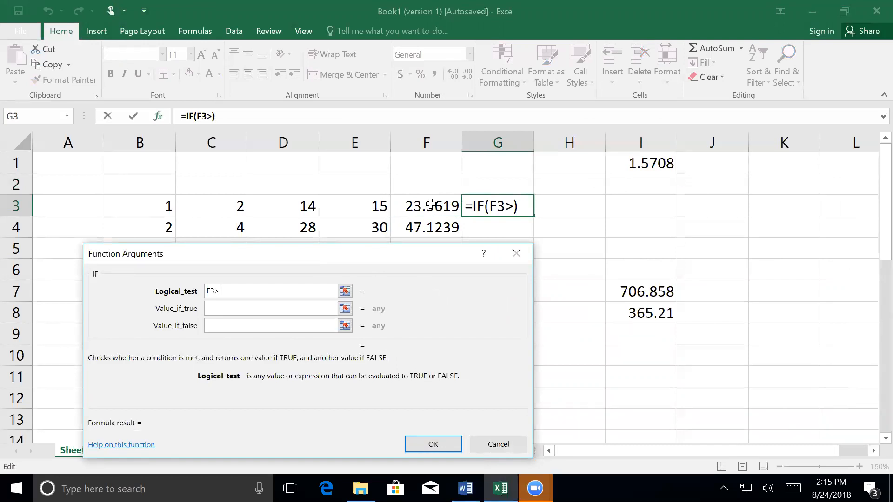
click(648, 314)
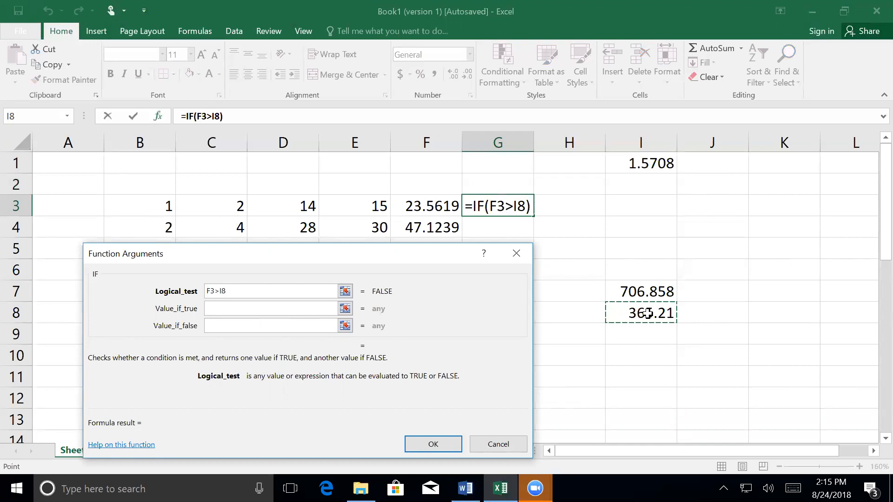
Step: Set the IF function's value if true to 1 and value if false to 0, and insert it in G3
click(236, 308)
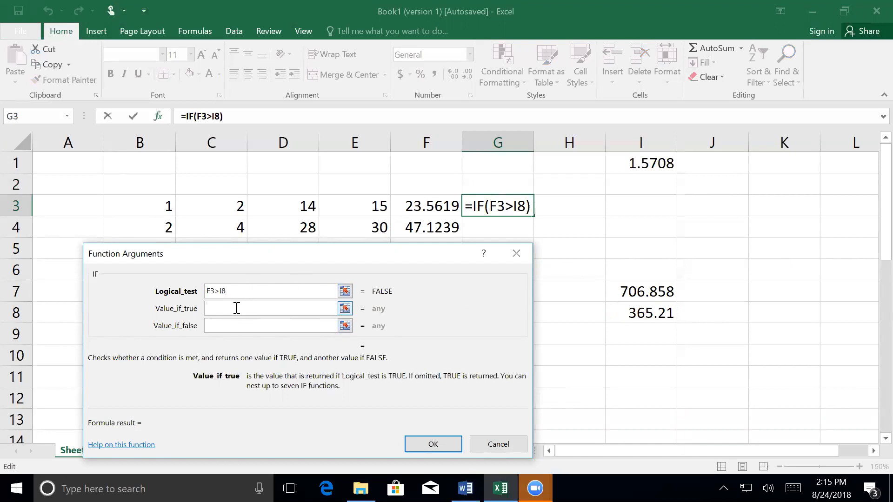
text(1)
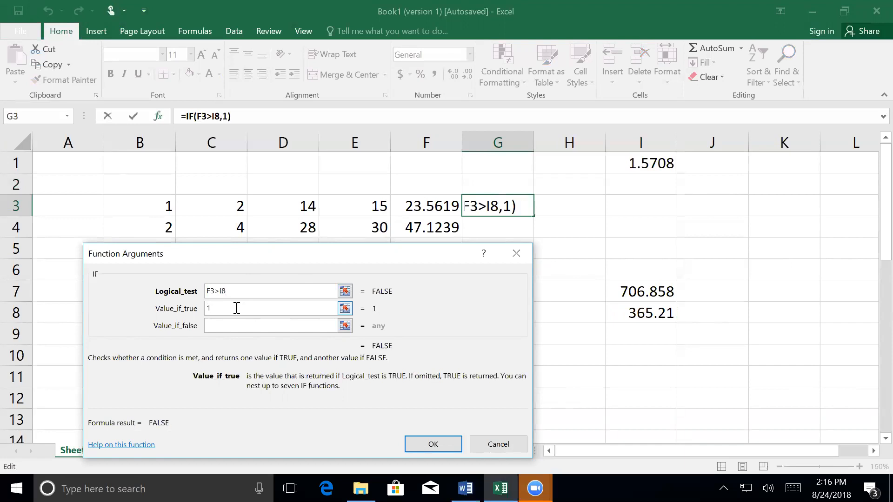
click(232, 326)
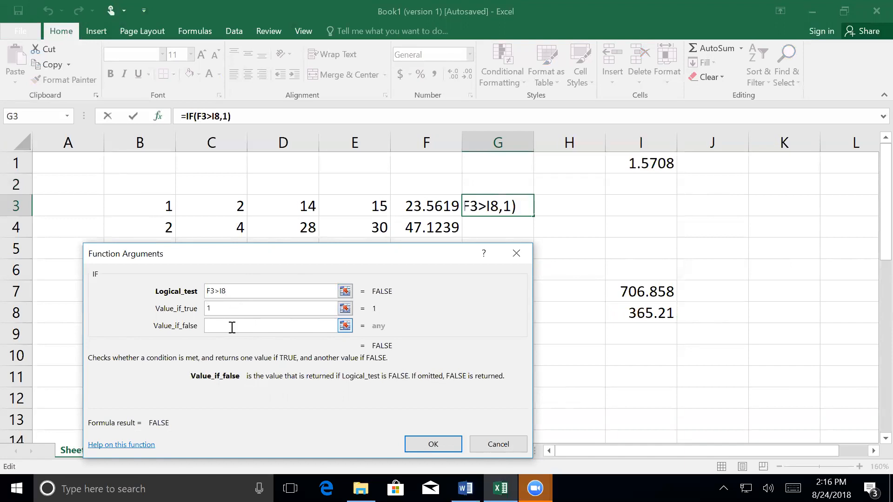
text(0)
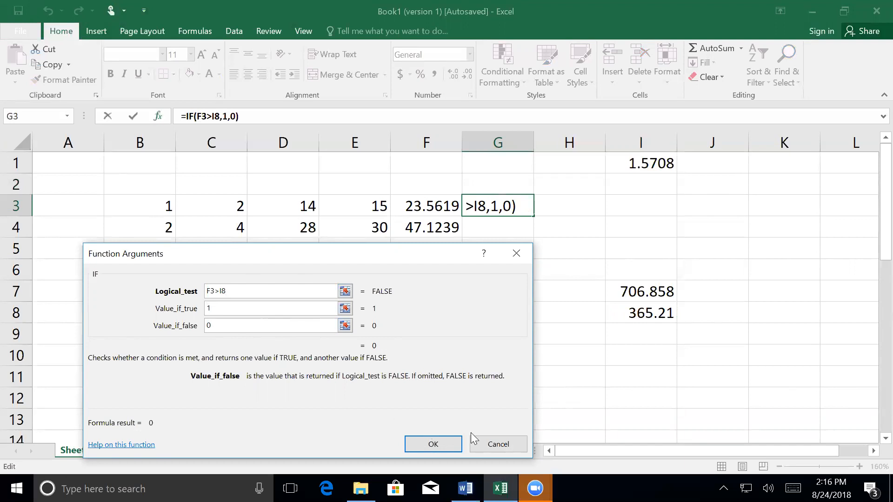
click(440, 442)
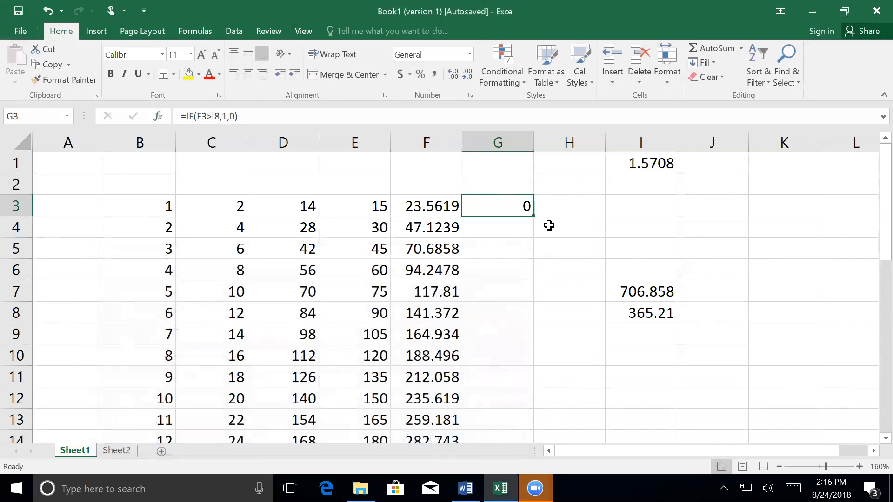
Step: Fill the IF formula from G3 down to G32
drag(534, 216, 513, 403)
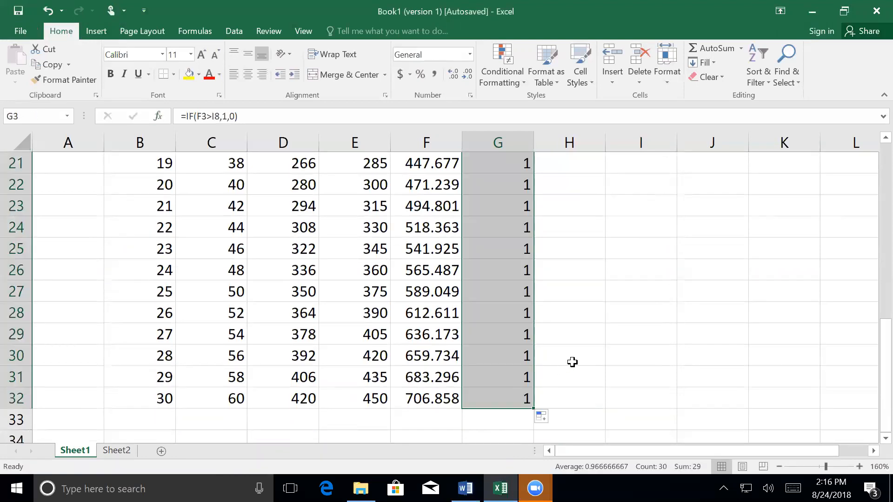
scroll(549, 384, up, 6)
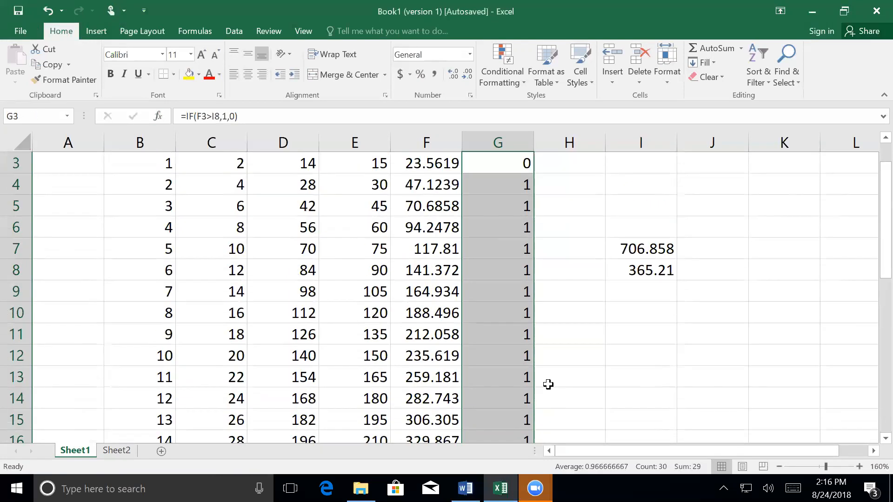
scroll(548, 384, up, 1)
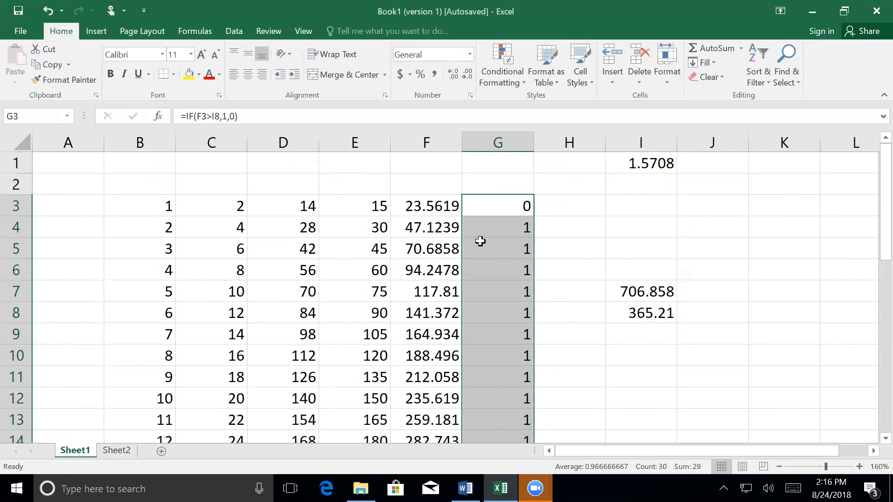
Step: Examine the filled IF formulas in G4, G6 and G11 to see which column I cells they reference
click(426, 226)
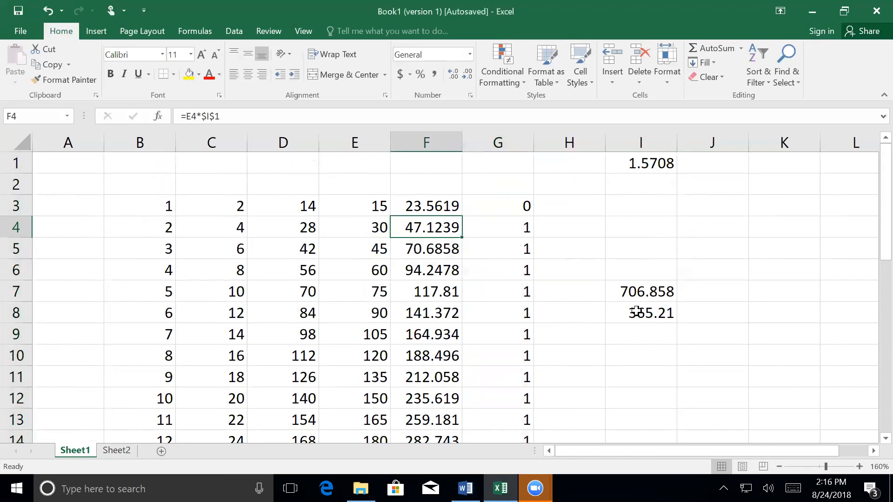
click(494, 222)
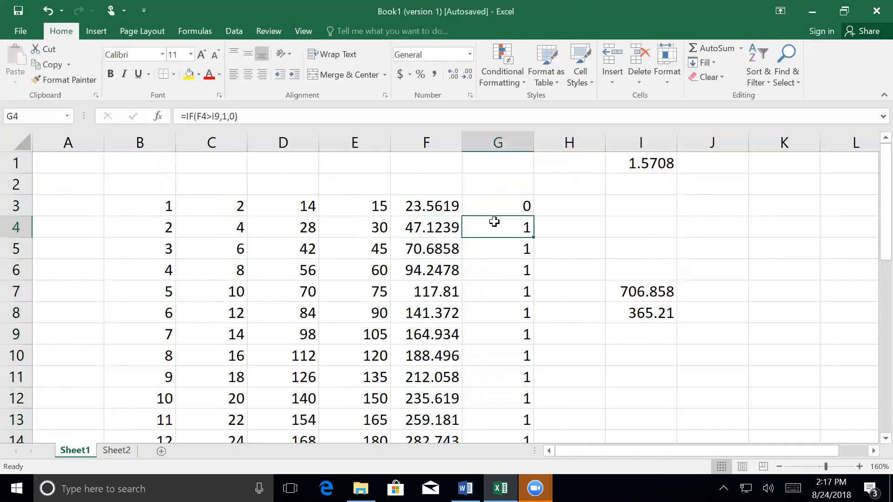
click(498, 272)
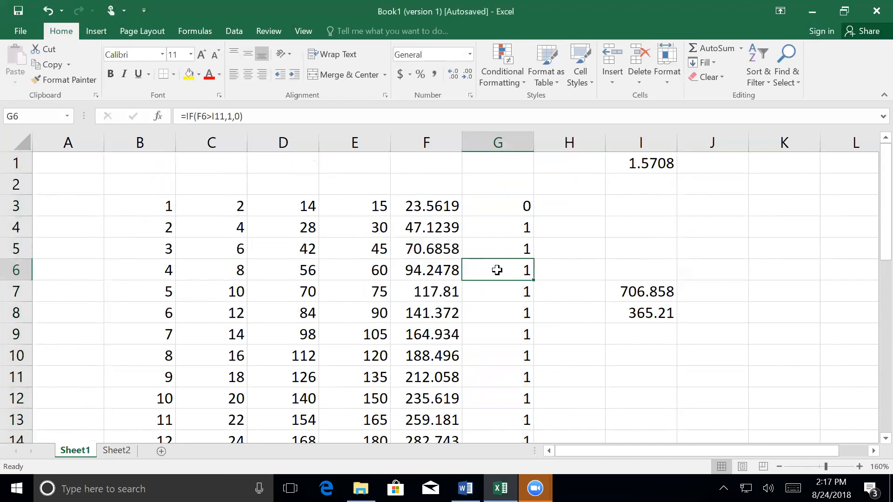
double_click(497, 270)
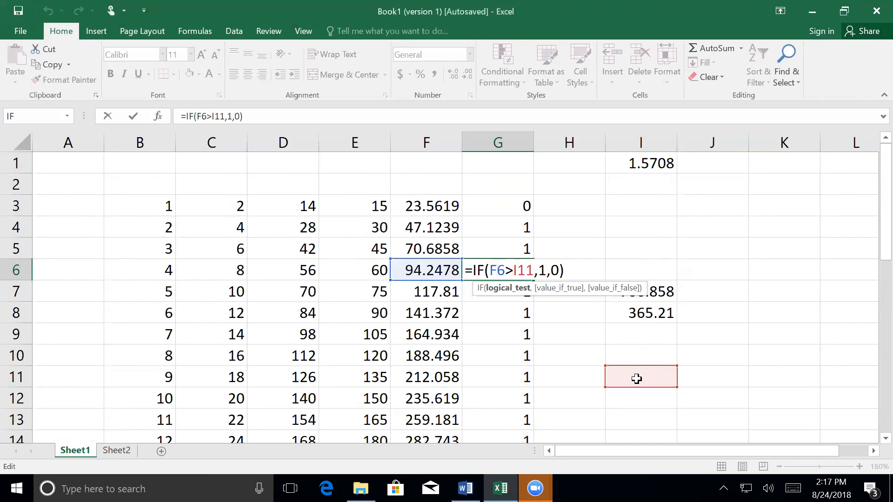
key(Return)
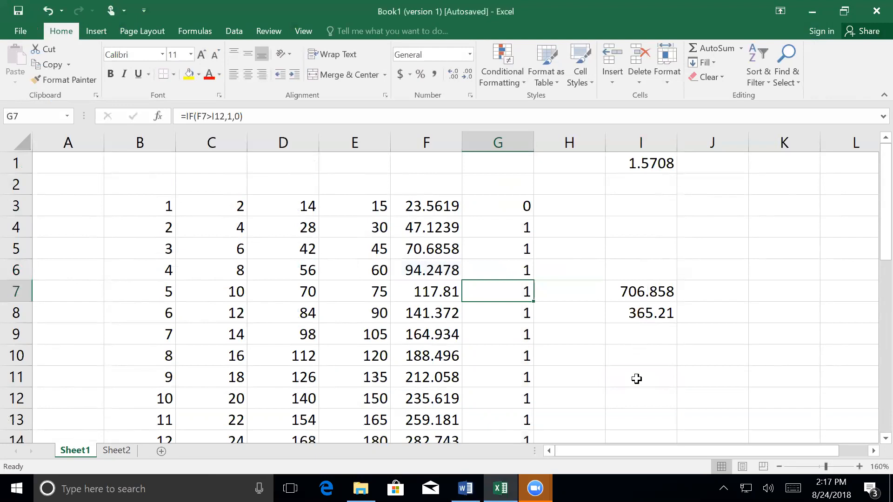
click(484, 374)
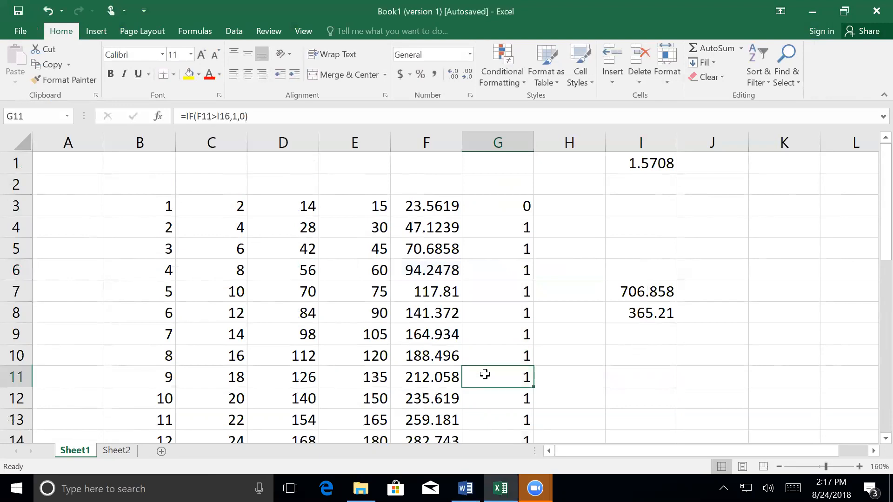
double_click(485, 377)
scroll(485, 376, down, 2)
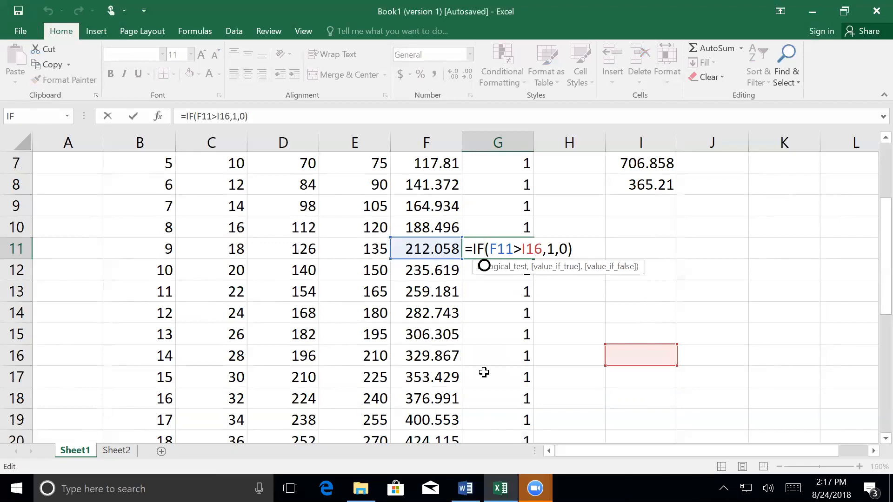
key(Return)
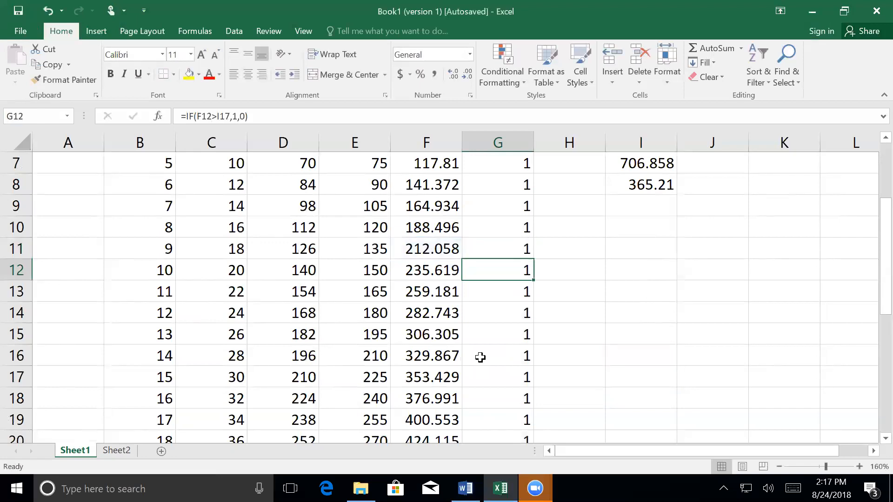
scroll(480, 357, up, 2)
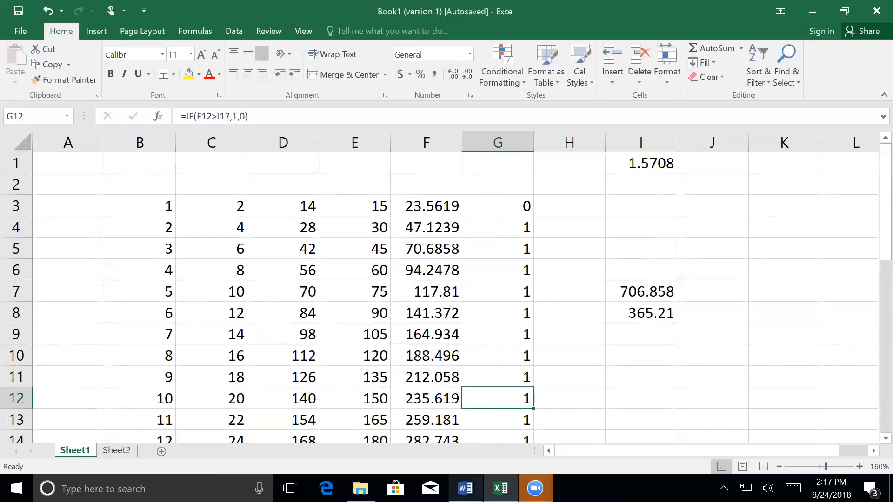
Step: Switch to the Word outline, highlight the Absolute Reference ($A$1) entry, and return to the Excel workbook
click(465, 488)
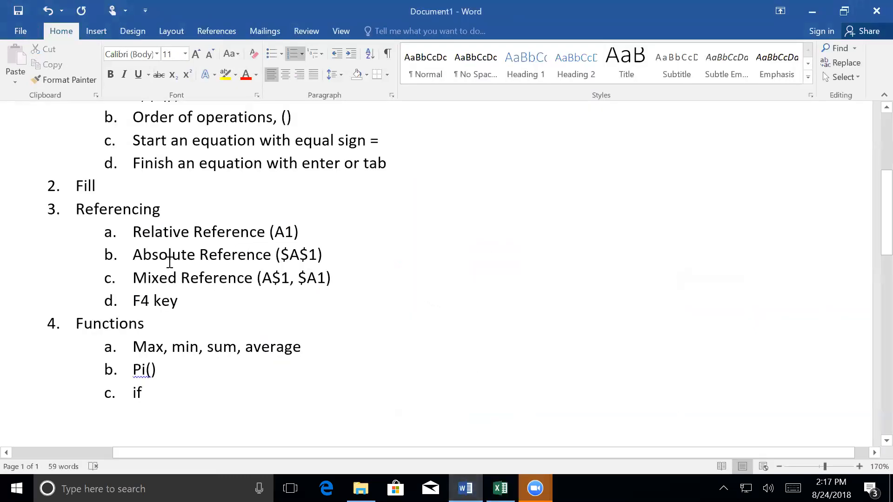
drag(156, 253, 324, 254)
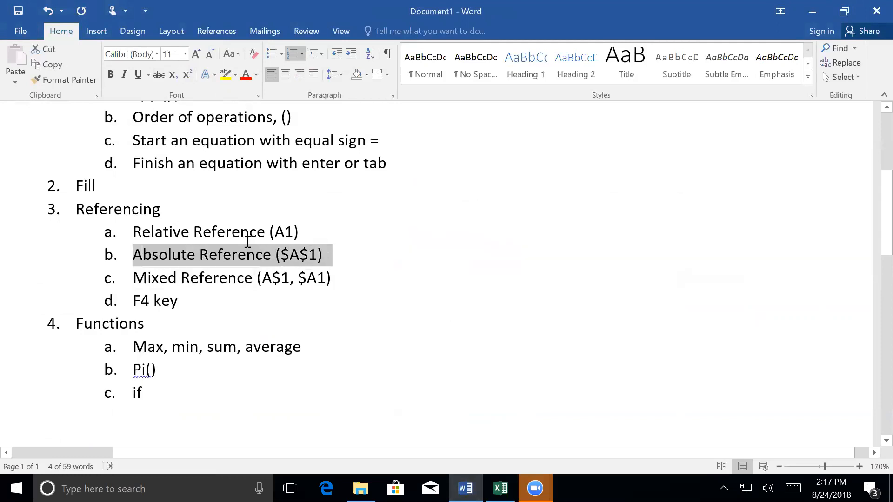
click(363, 302)
key(alt+Tab)
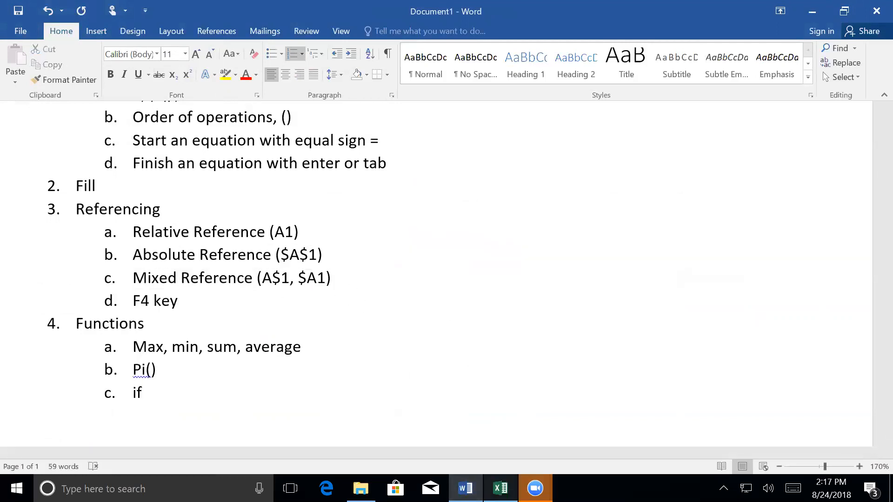
Step: Make the I8 reference in G3's IF formula absolute, giving =IF(F3>$I$8,1,0)
click(515, 201)
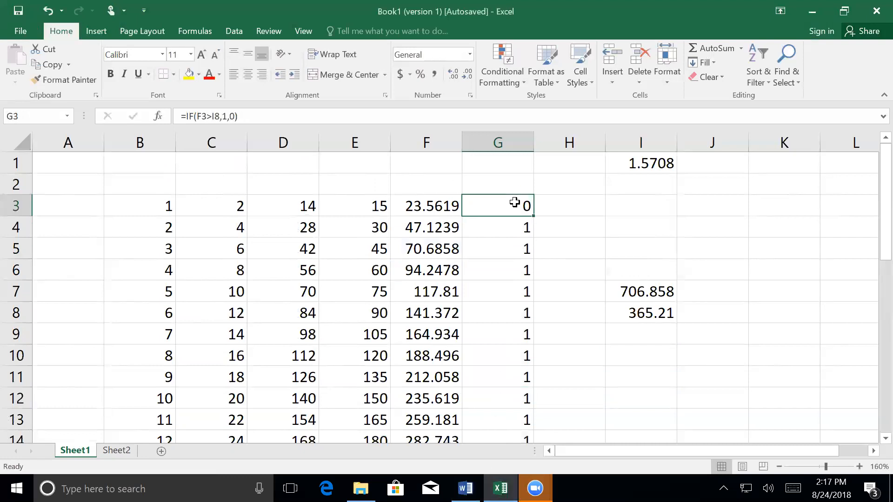
double_click(515, 201)
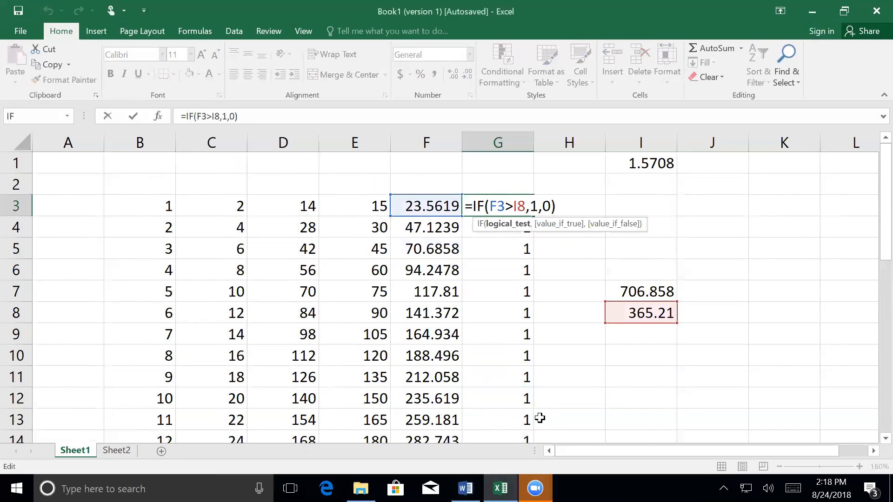
click(465, 488)
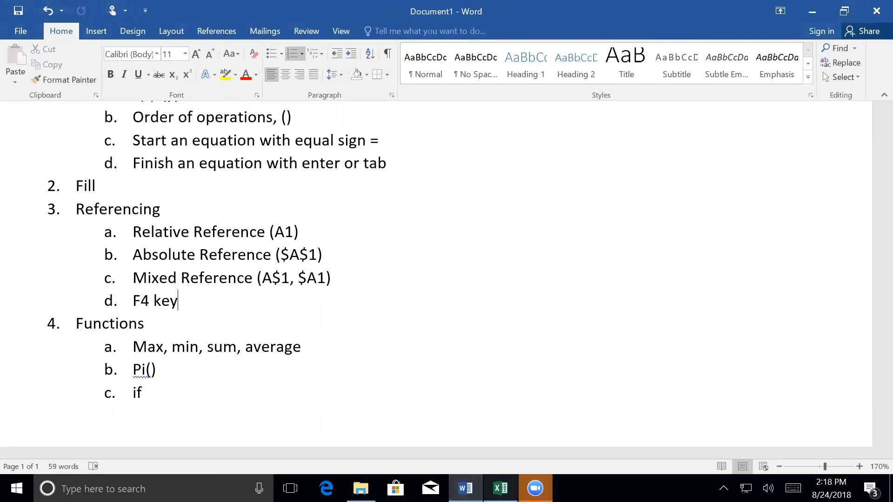
click(500, 488)
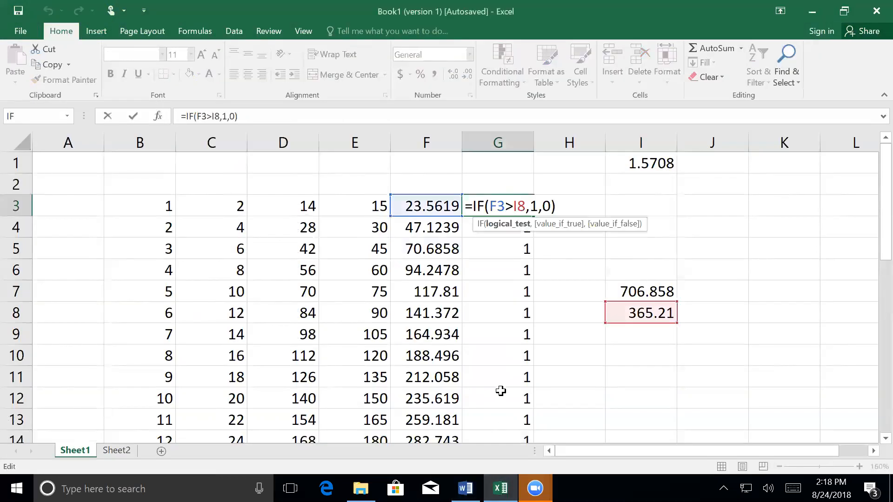
key(F4)
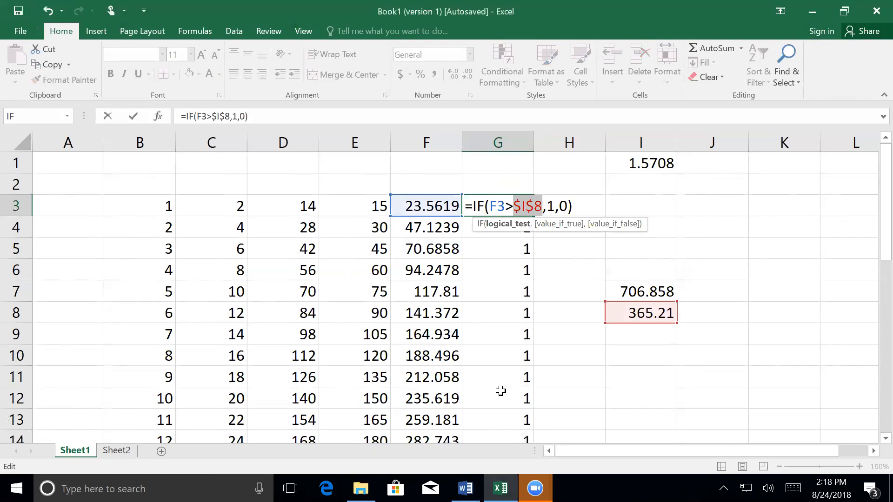
key(Return)
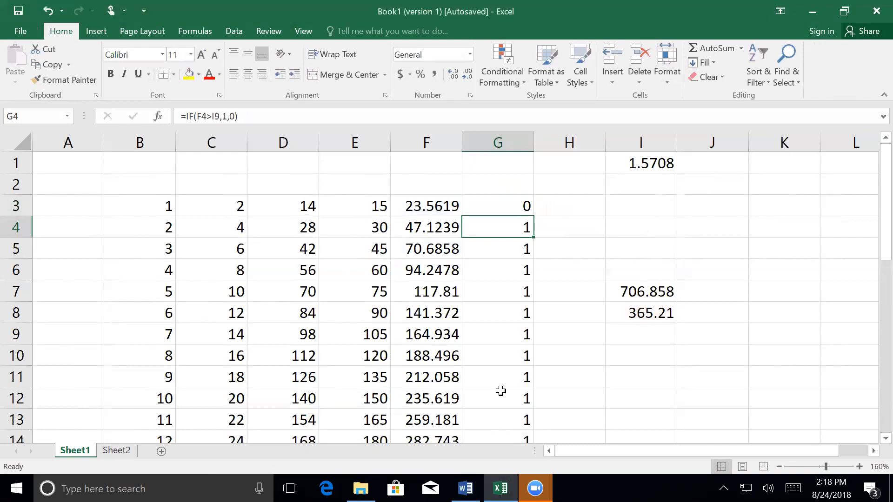
Step: Fill the corrected IF formula from G3 down to G32
click(503, 209)
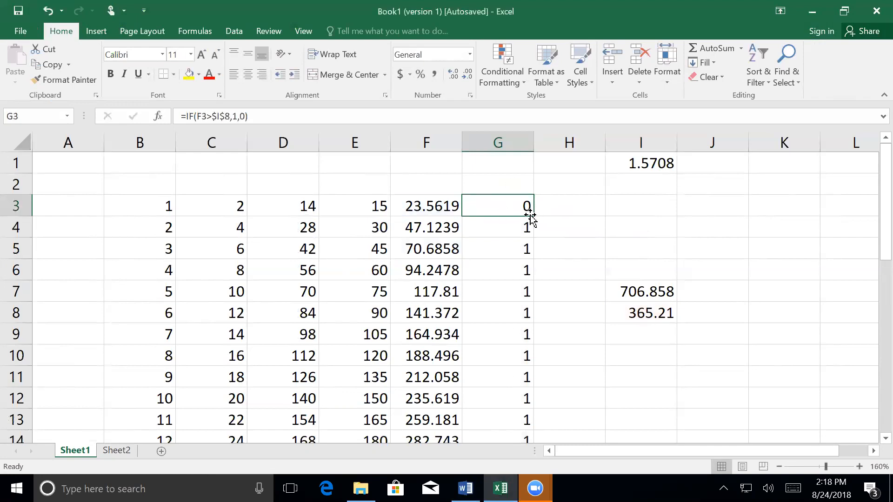
drag(534, 216, 528, 421)
scroll(537, 397, up, 6)
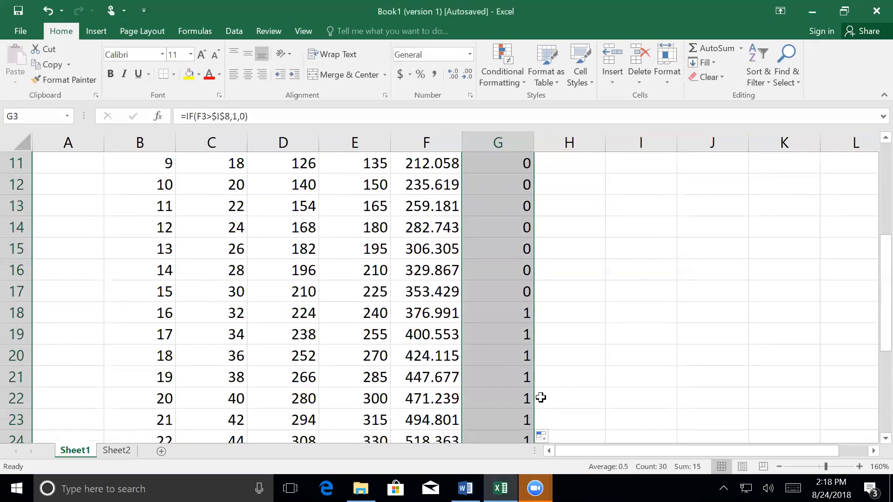
Step: Examine the IF formulas in G17 and G18 and their references to I8, and review the values down column G
scroll(547, 366, down, 3)
double_click(493, 290)
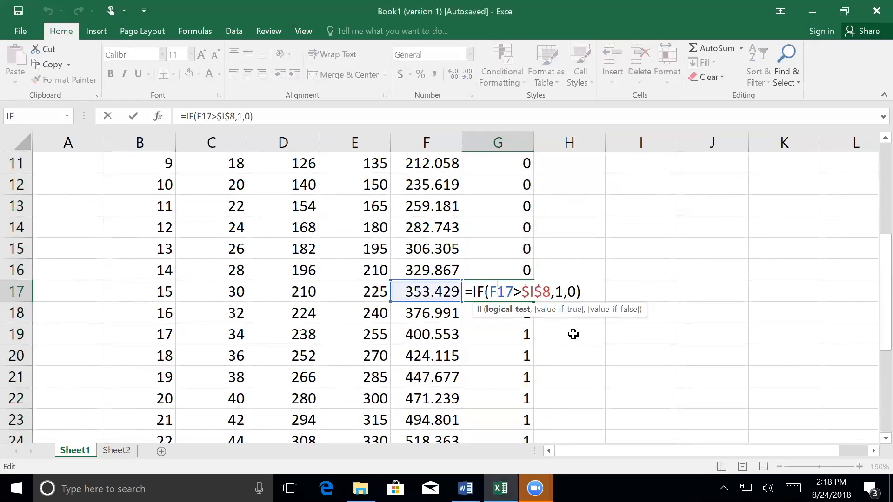
scroll(574, 335, up, 2)
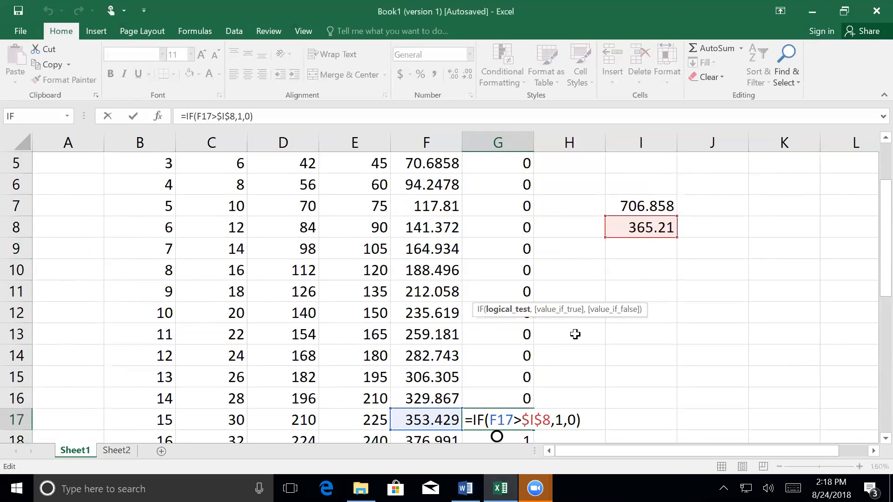
scroll(576, 338, down, 1)
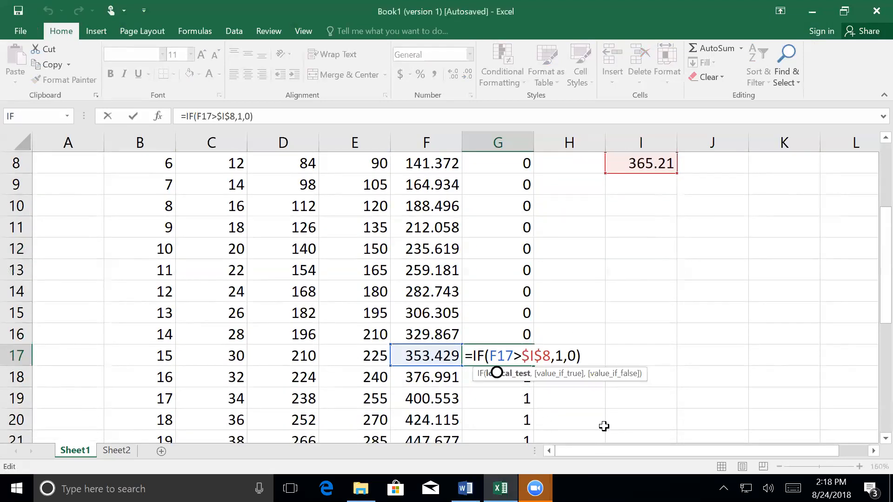
key(Return)
double_click(496, 377)
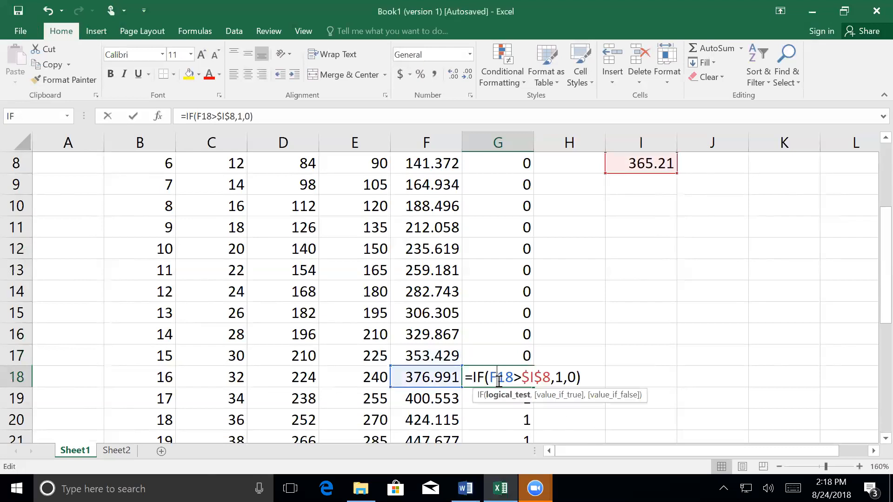
scroll(570, 394, up, 1)
scroll(570, 390, down, 1)
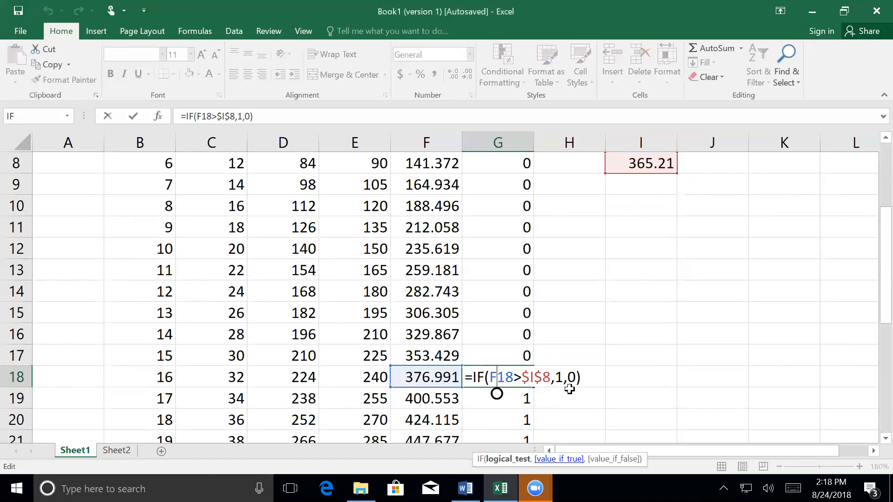
key(Return)
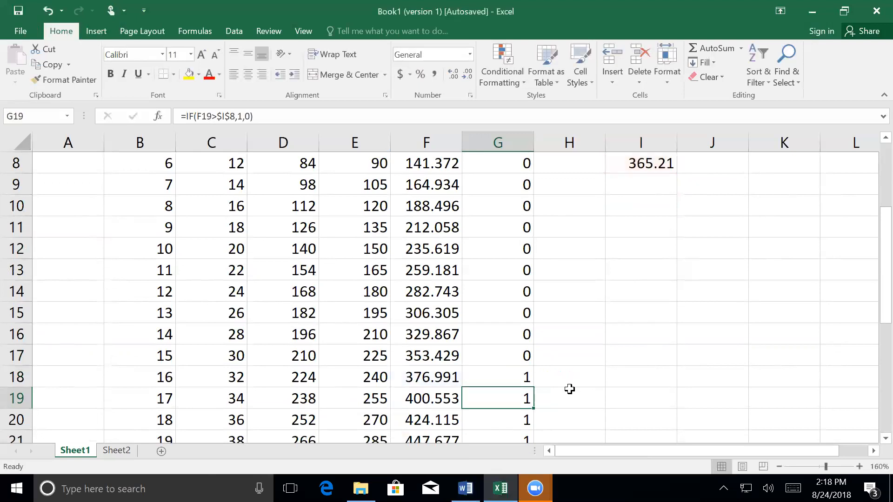
scroll(569, 389, up, 3)
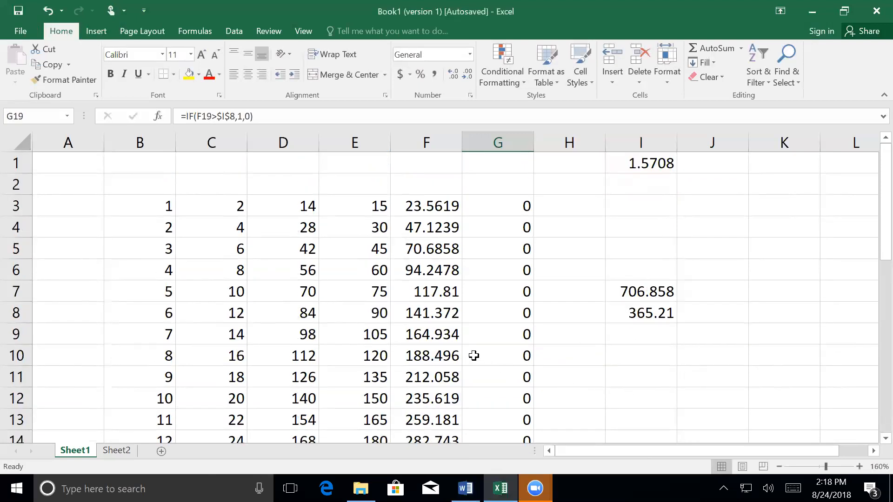
scroll(474, 355, down, 6)
scroll(473, 356, up, 4)
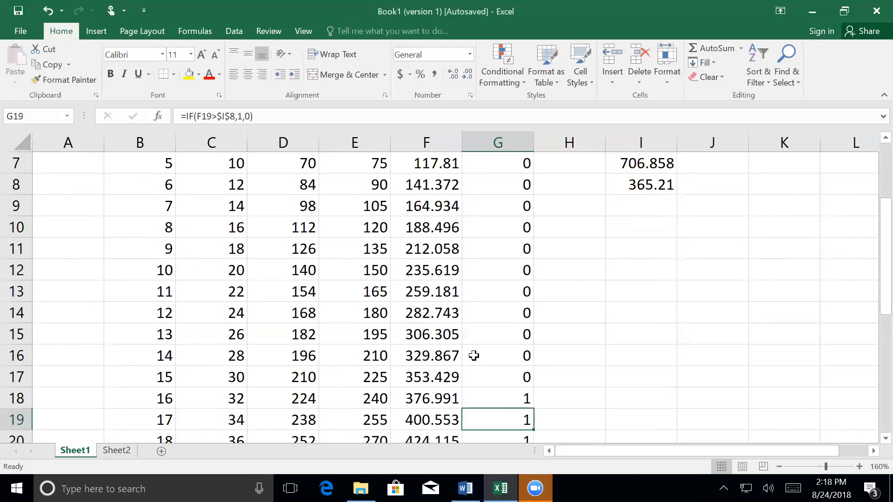
Step: Enter =SUM(G3:G32) in cell I9 to total the IF results
scroll(473, 356, up, 2)
click(636, 335)
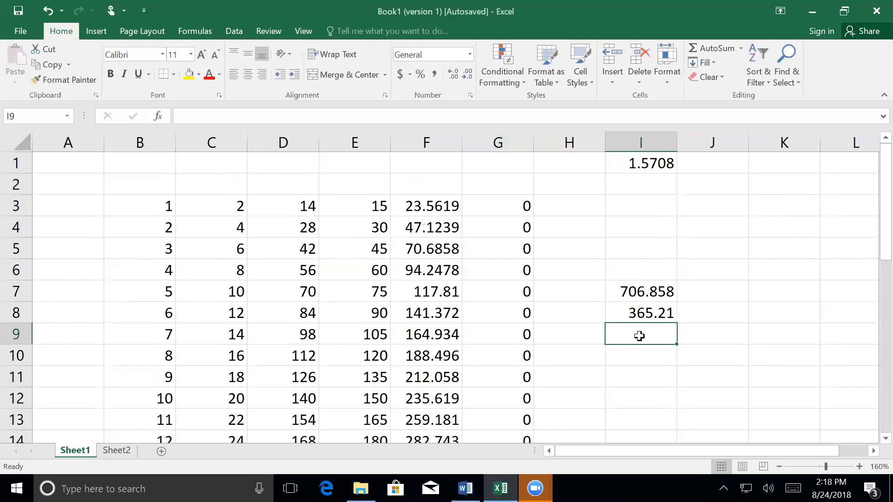
text(=sum)
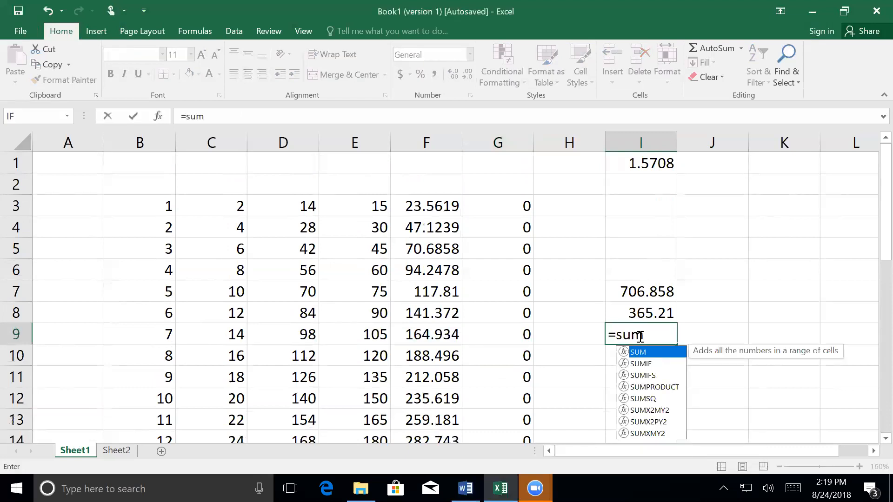
text(()
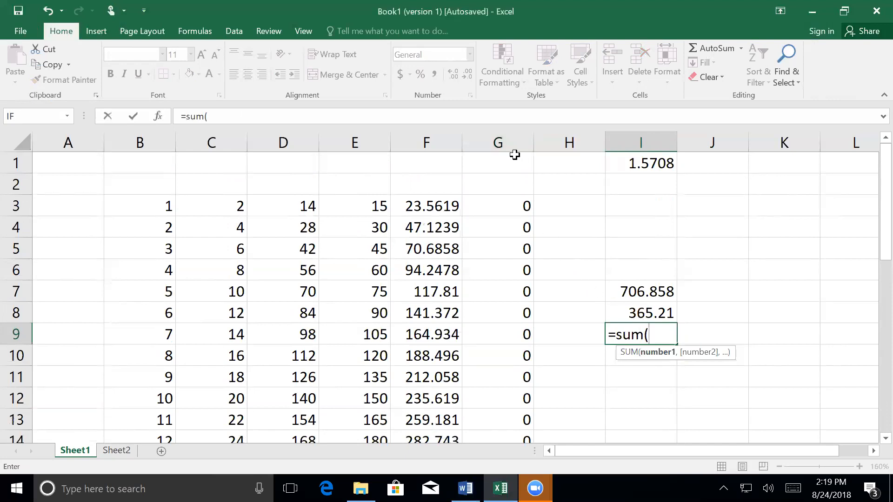
drag(512, 203, 496, 399)
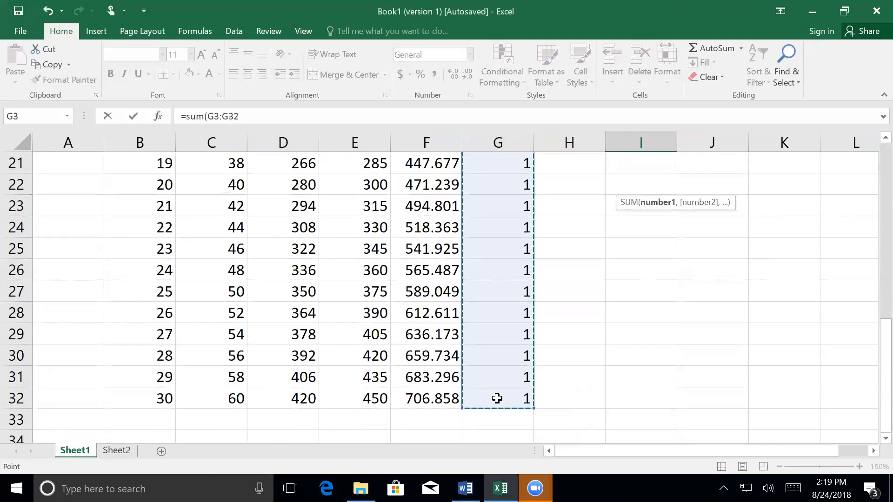
key(Return)
scroll(497, 398, up, 4)
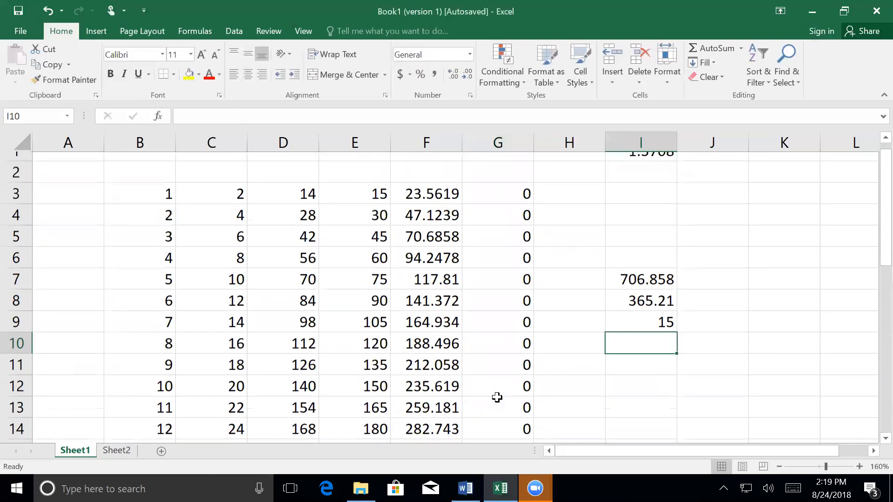
Step: Replace the AVERAGE formula in cell I8 with the value 200
click(640, 313)
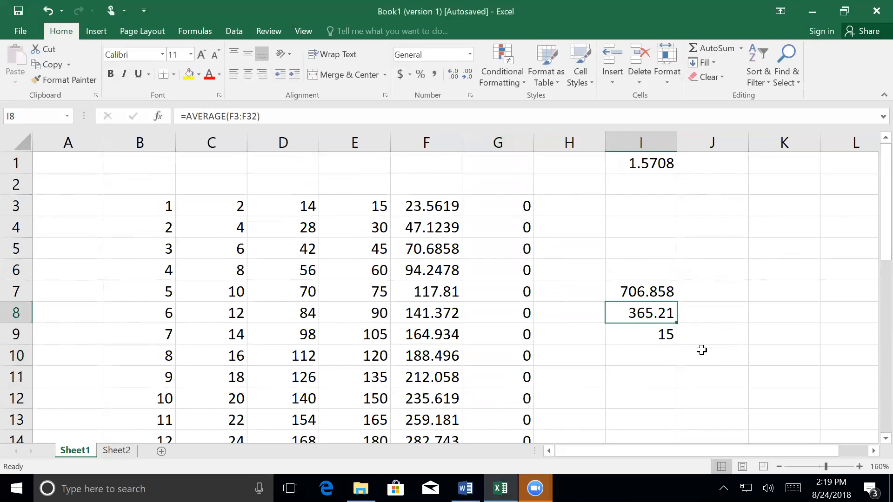
text(200)
key(Return)
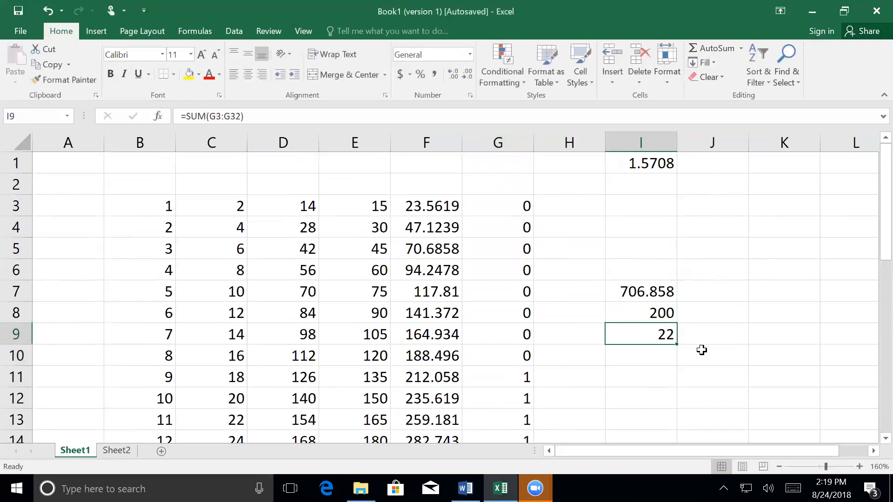
Step: Try the threshold values 100, 400 and 600 one after another in cell I8 to test the IF total
key(Up)
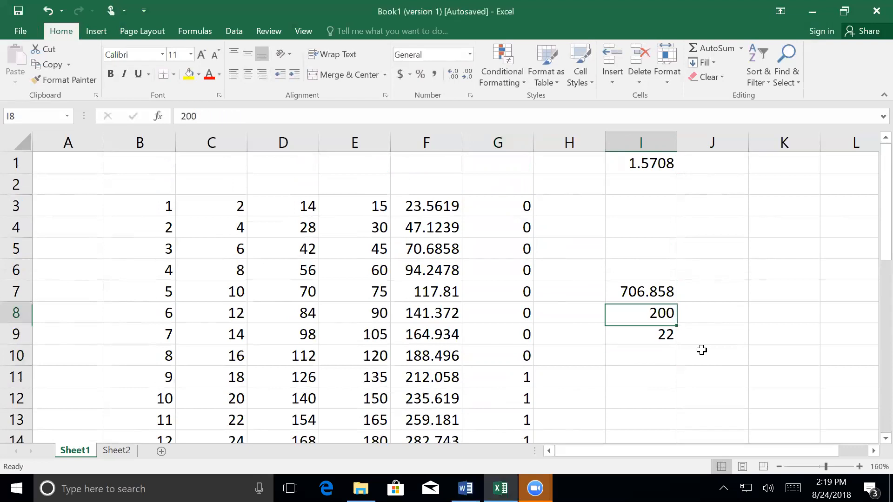
text(100)
key(Return)
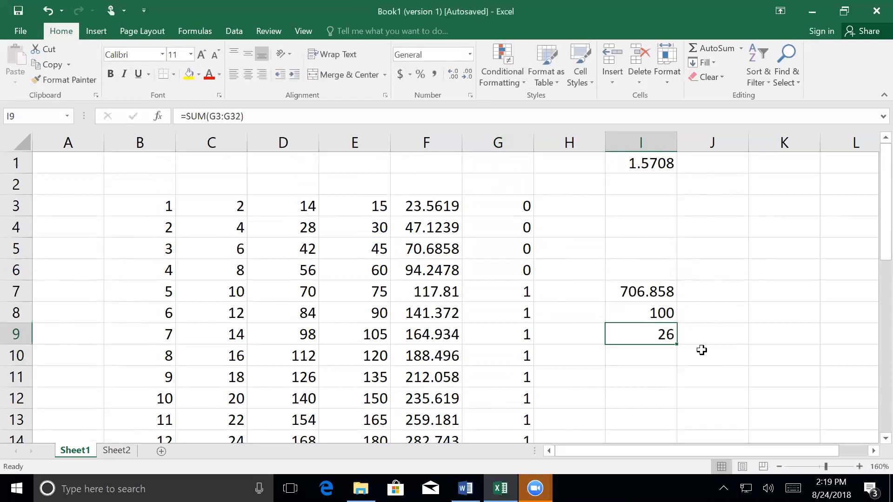
key(Up)
text(400)
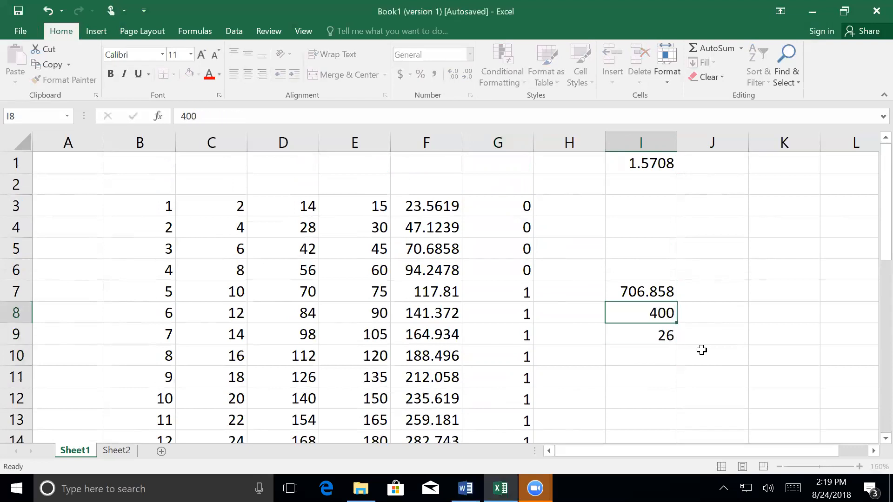
key(Return)
key(Up)
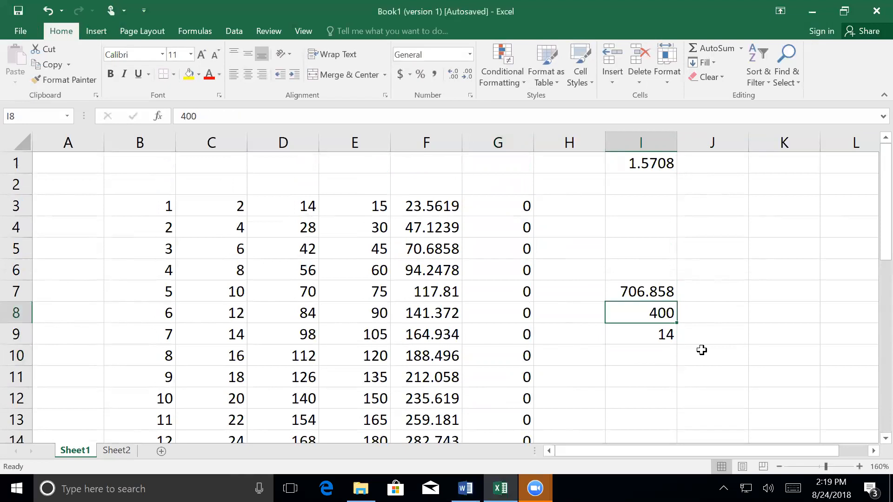
text(600)
key(Return)
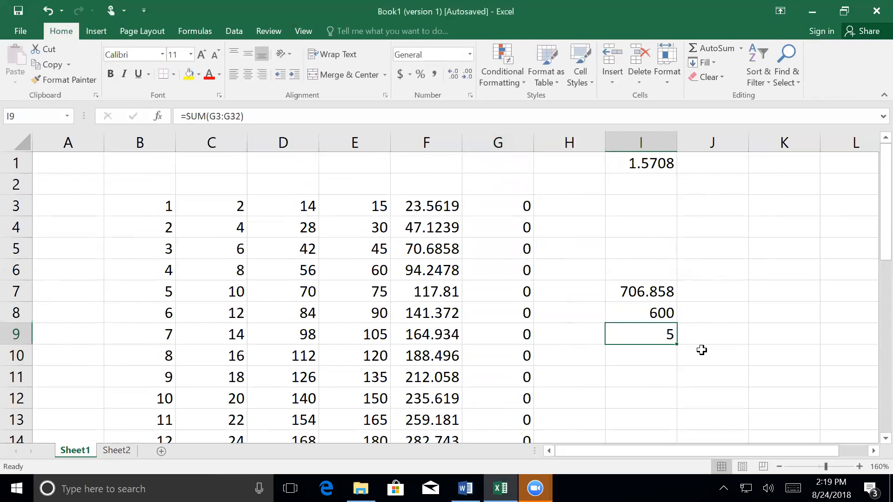
Step: Set the threshold in cell I8 to 707 and reselect that cell
key(Up)
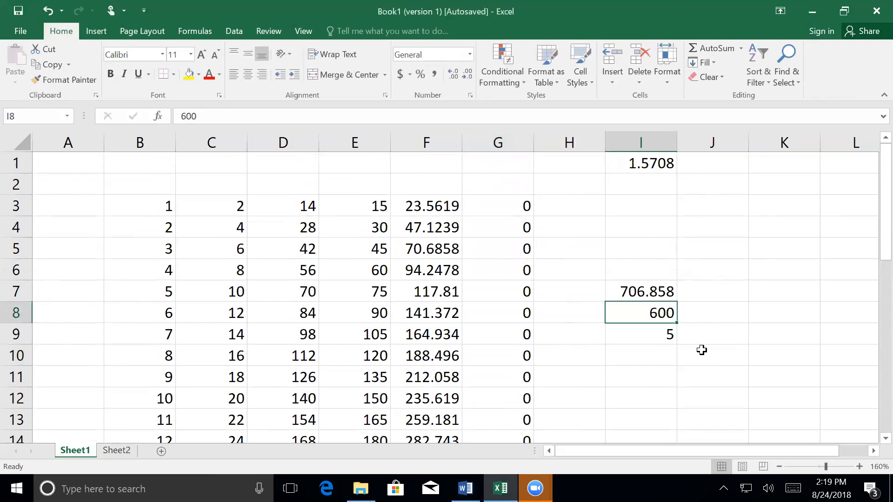
text(707)
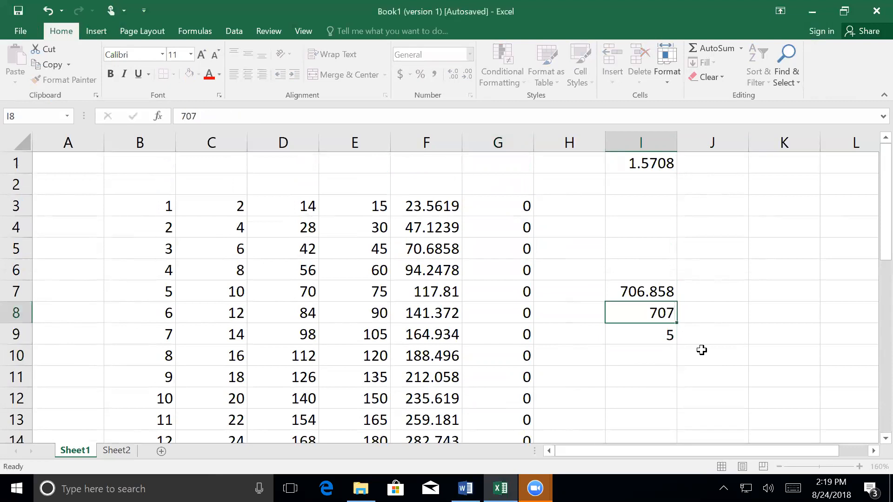
key(Return)
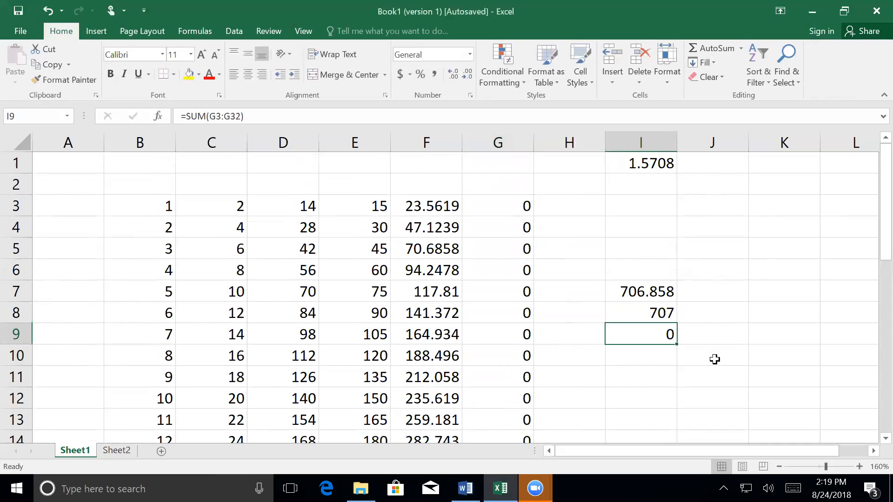
click(635, 316)
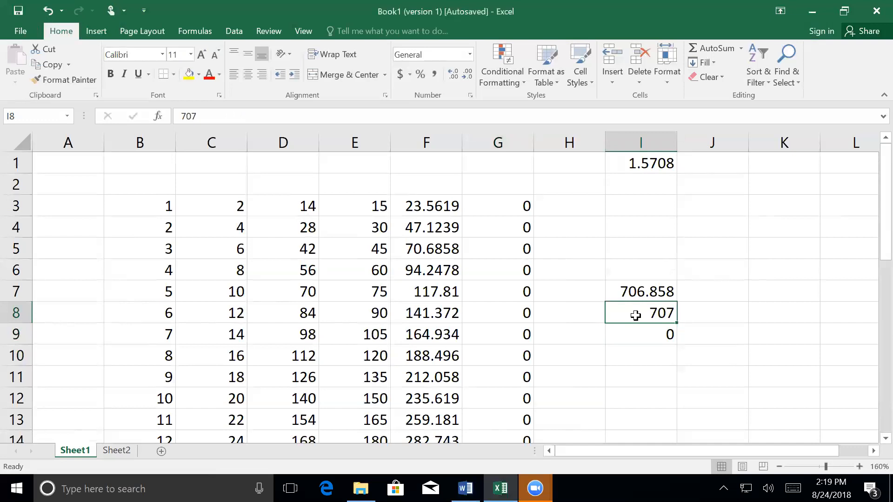